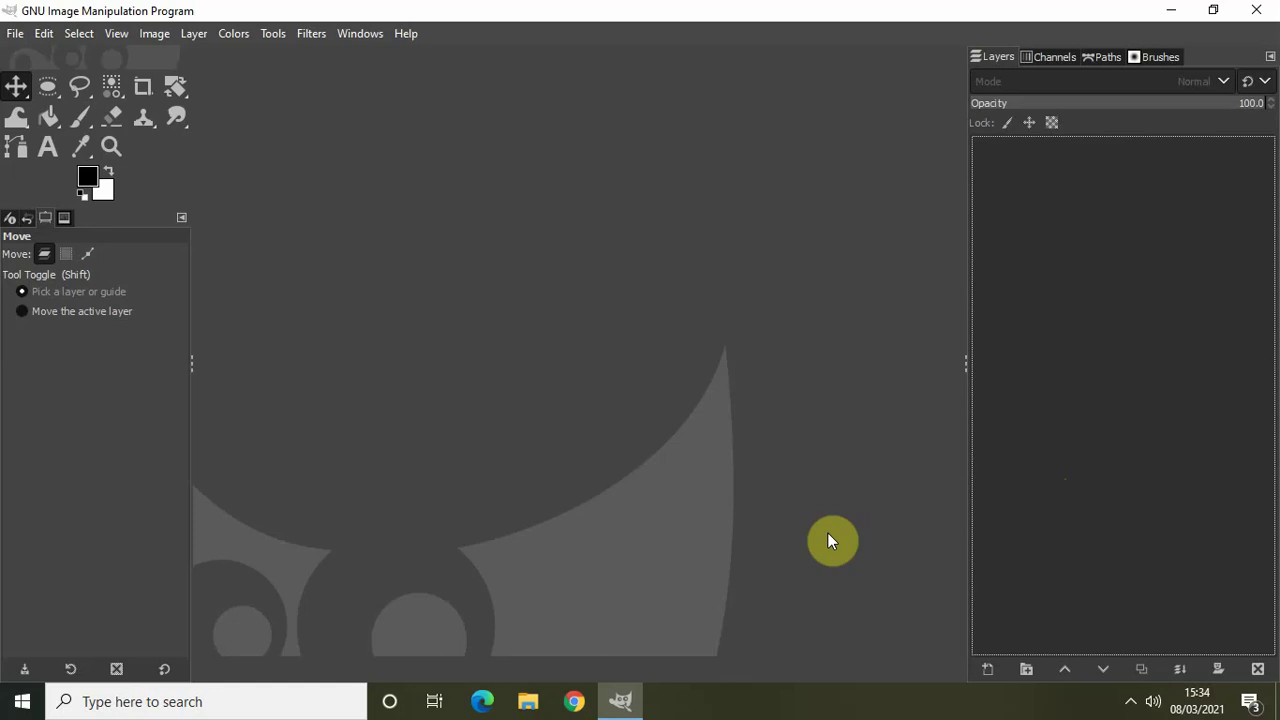
# Create a new 800×600 px image filled with the white background colour.
pyautogui.click(15, 34)
pyautogui.click(27, 60)
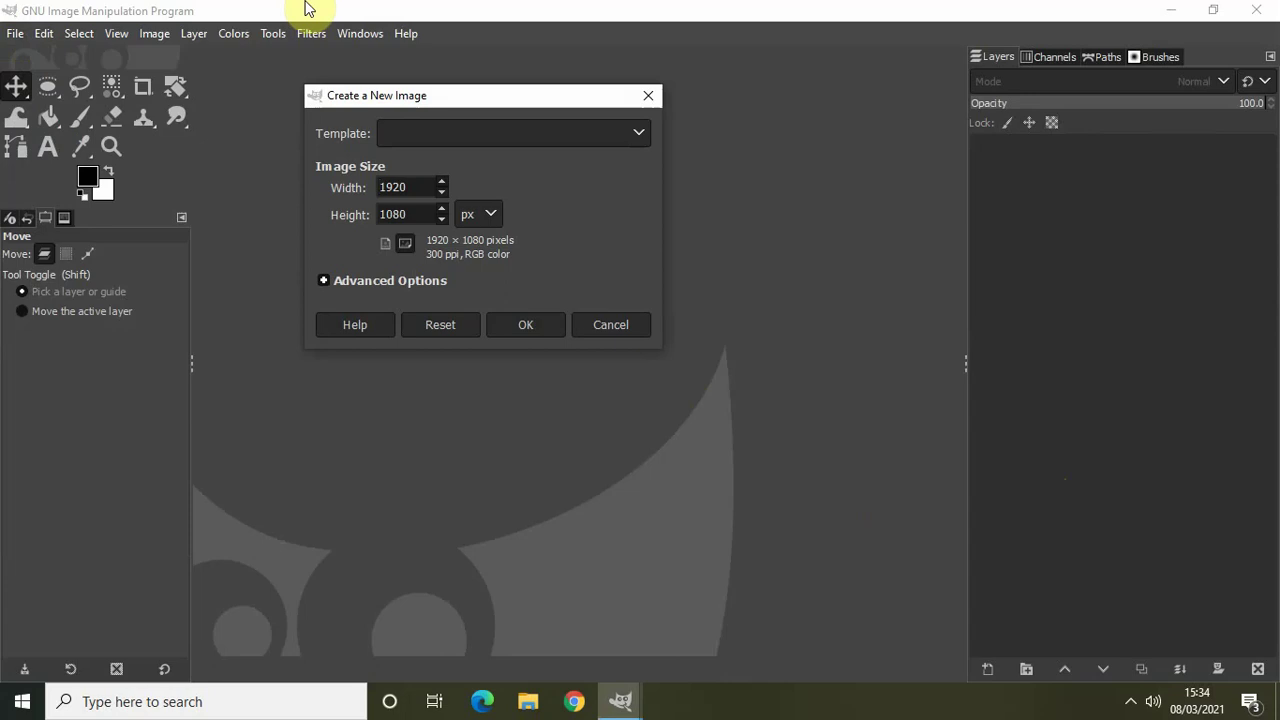
pyautogui.doubleClick(422, 189)
pyautogui.press('BackSpace')
pyautogui.write('800')
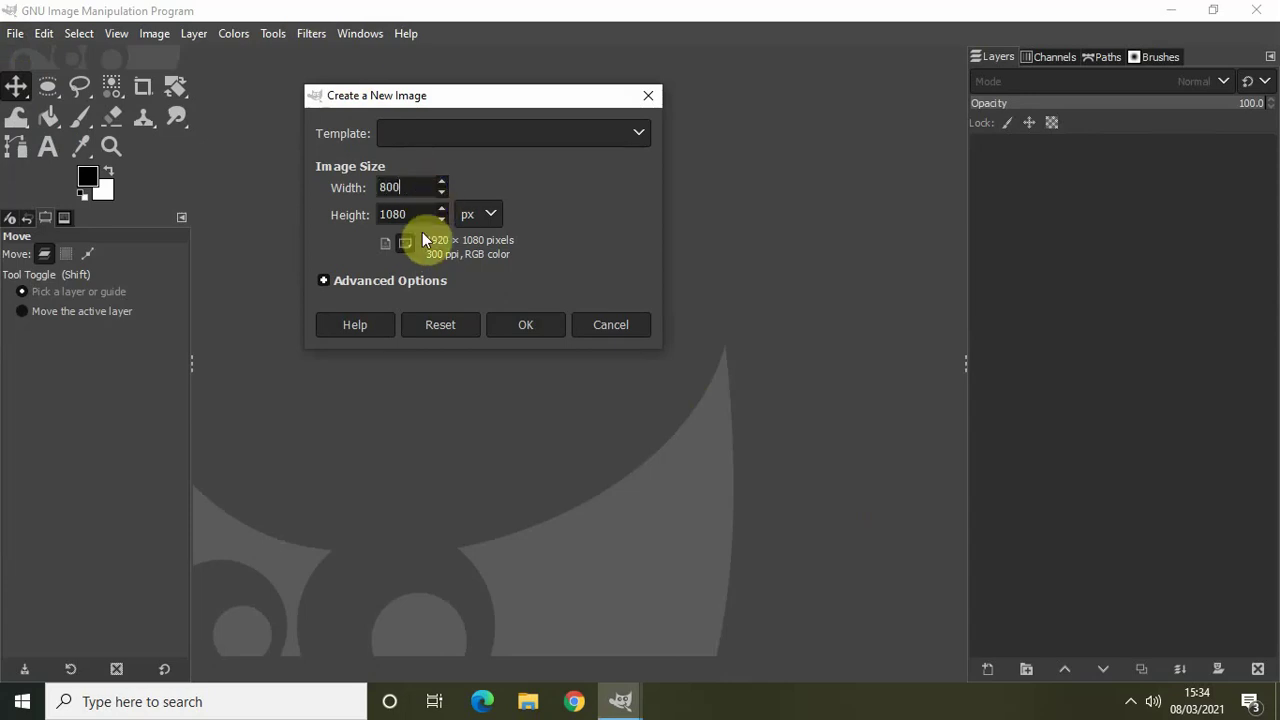
pyautogui.click(421, 217)
pyautogui.doubleClick(421, 217)
pyautogui.press('BackSpace')
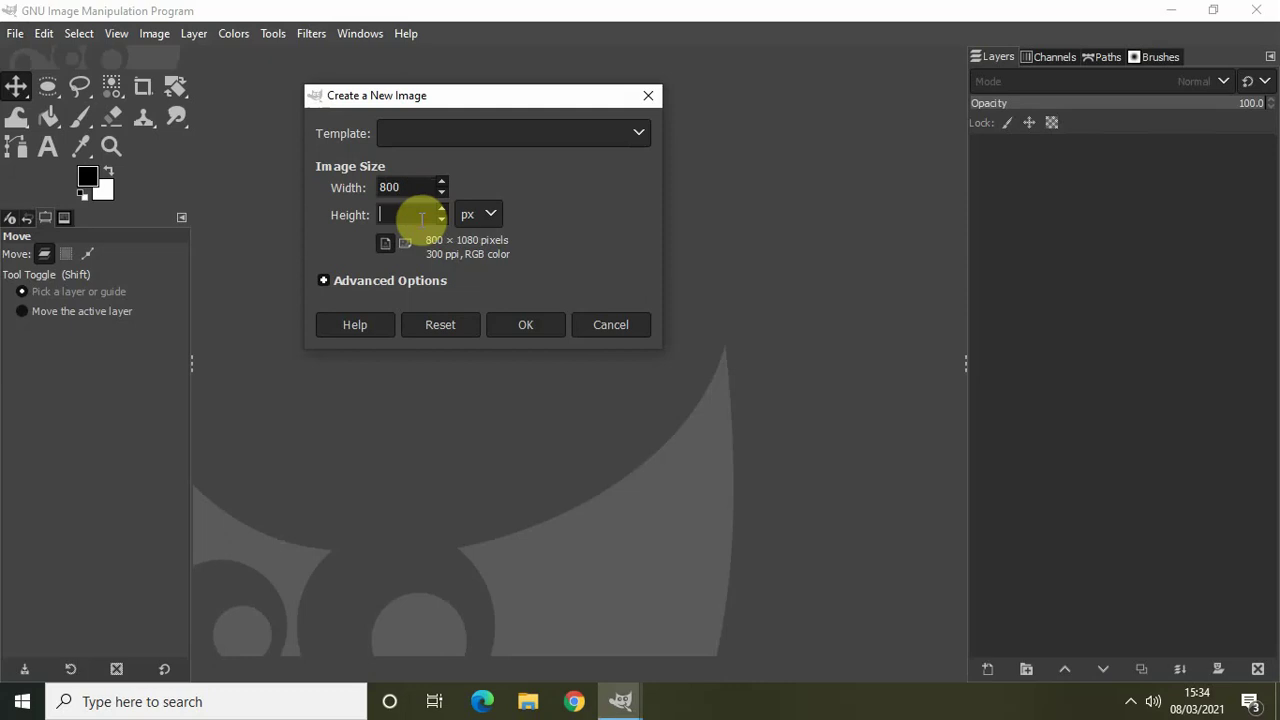
pyautogui.write('600')
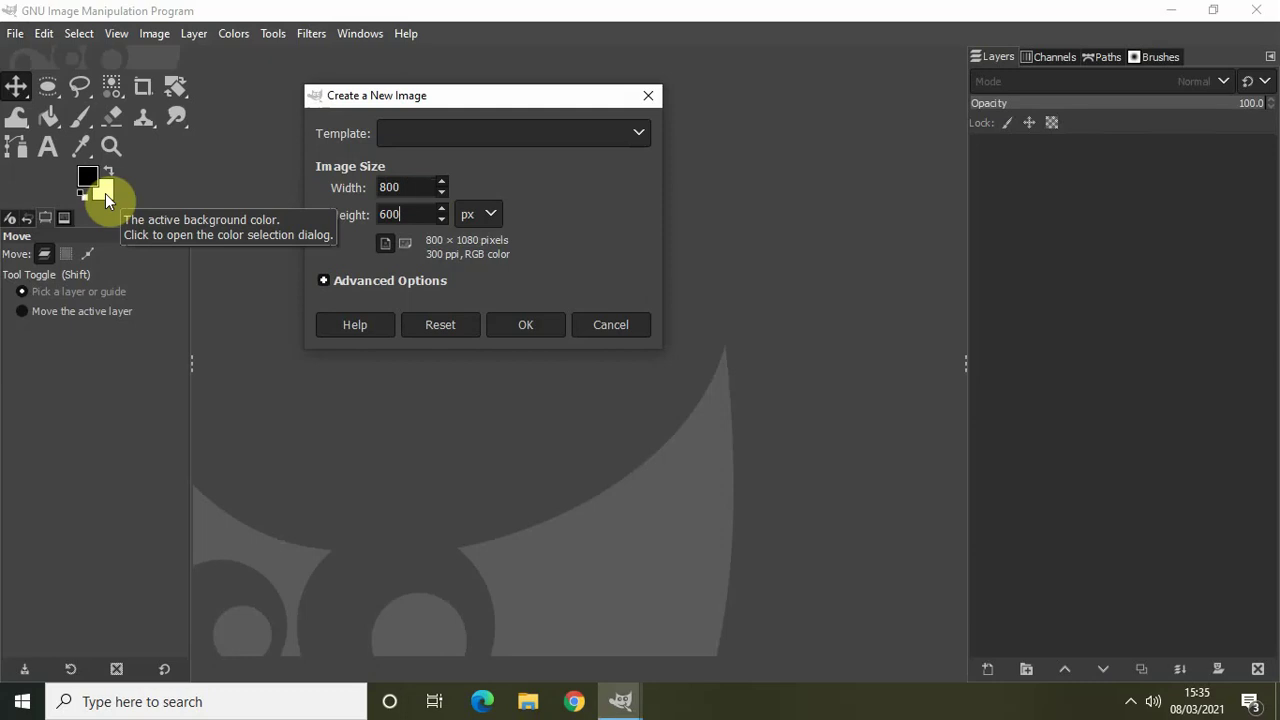
pyautogui.click(369, 283)
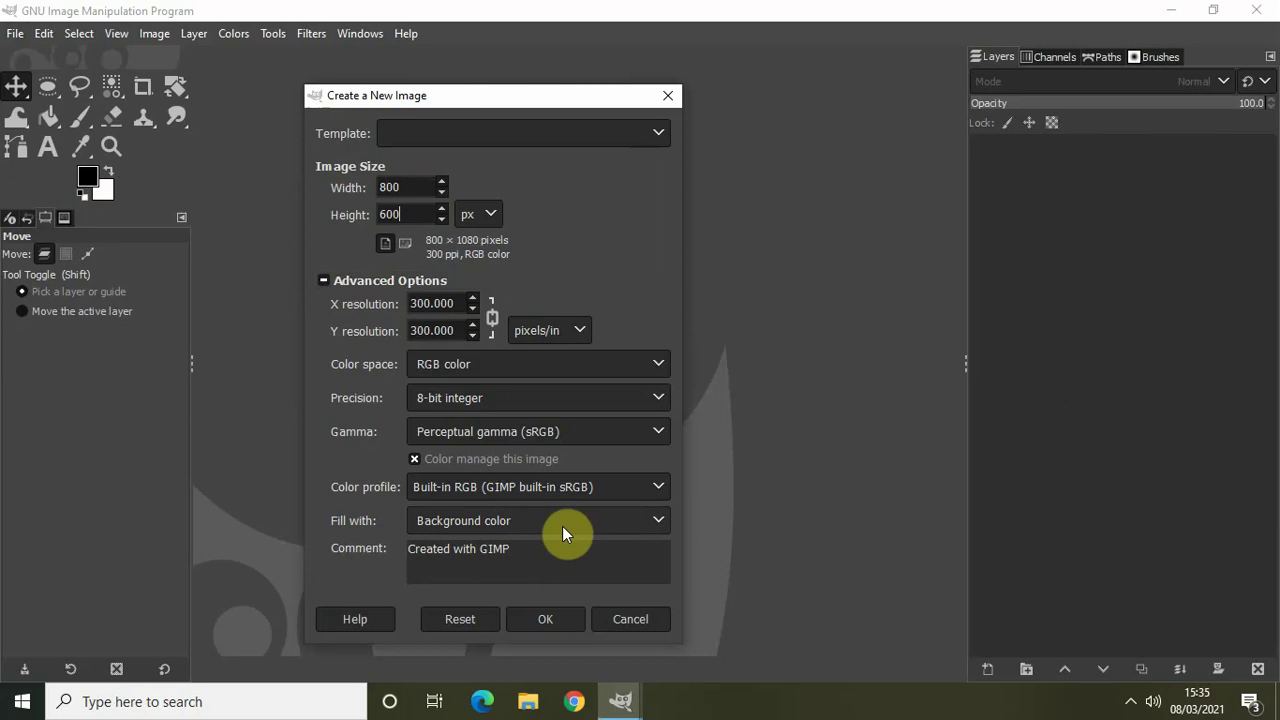
pyautogui.click(547, 621)
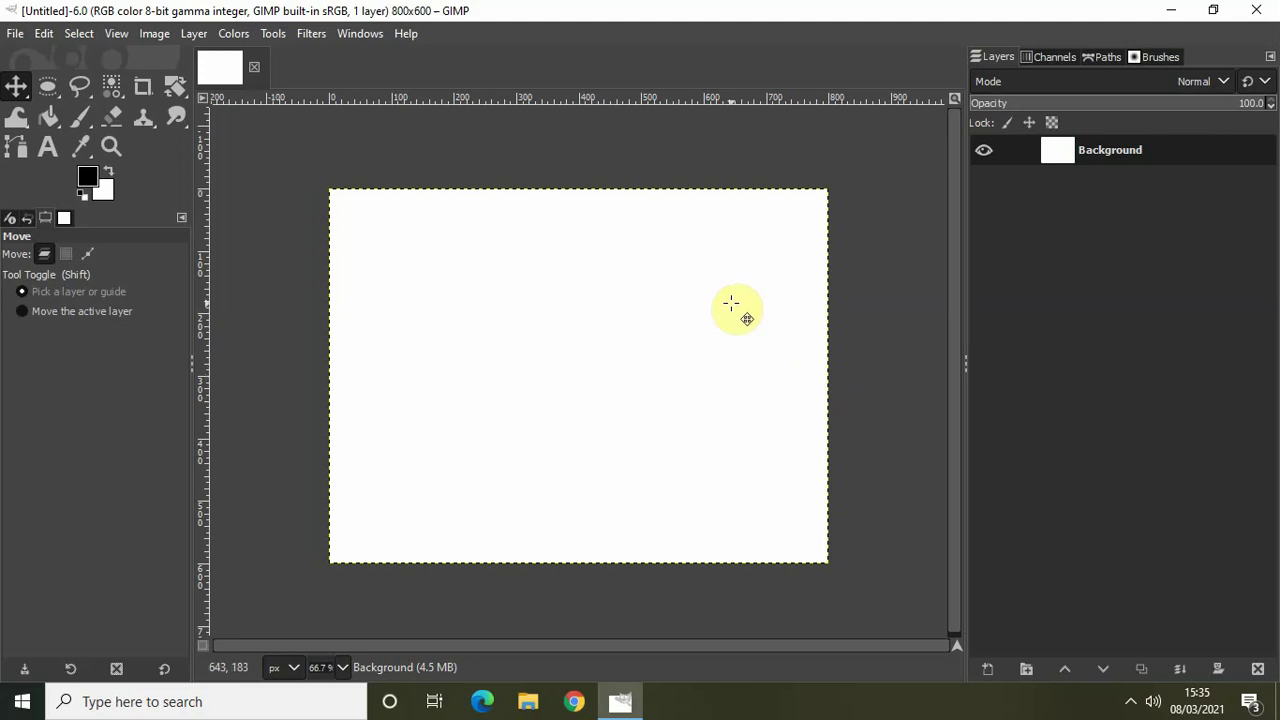
# Add a vertical guide at 50% via New Guide (by Percent).
pyautogui.click(155, 45)
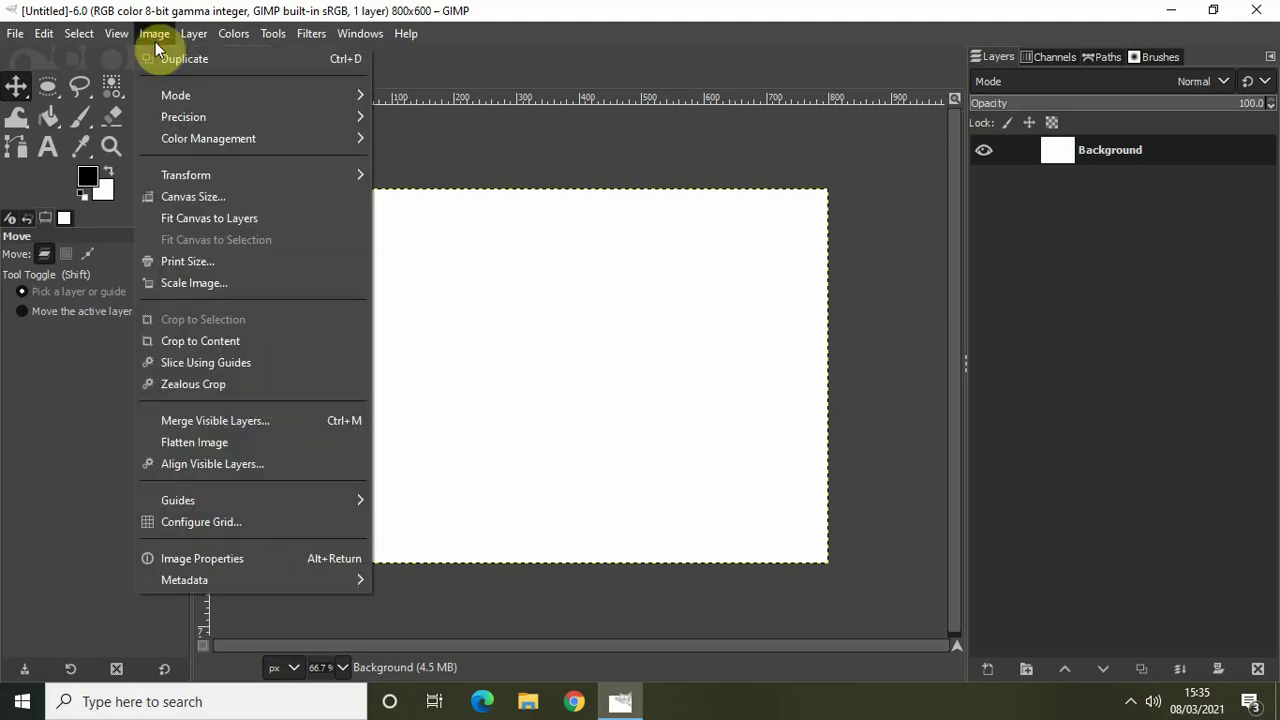
pyautogui.moveTo(239, 492)
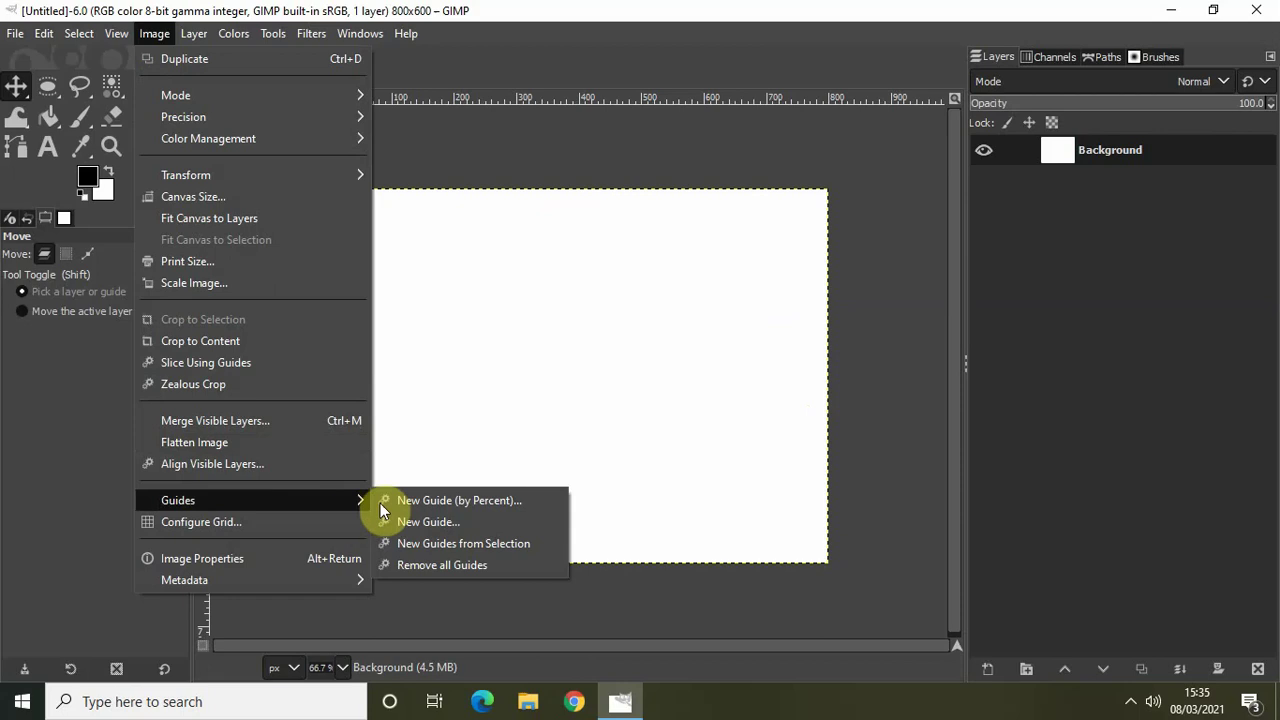
pyautogui.click(445, 497)
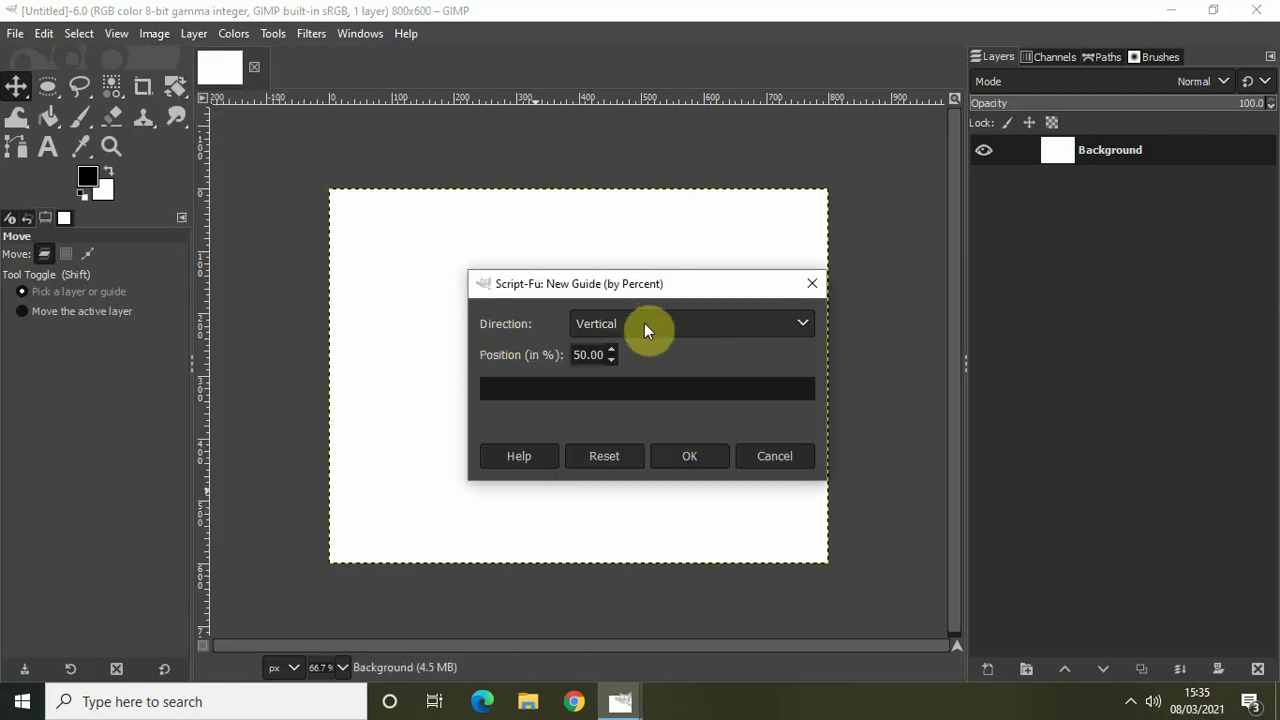
pyautogui.click(689, 457)
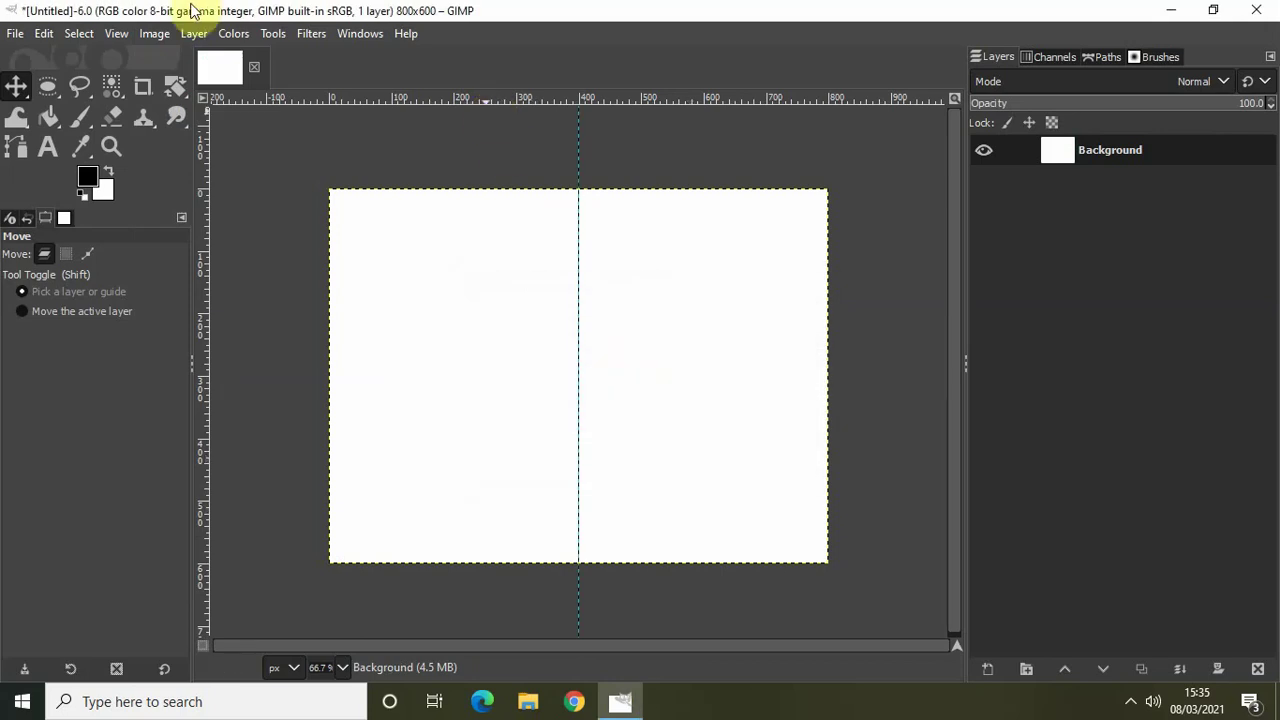
# Add a horizontal guide at 50% via New Guide (by Percent).
pyautogui.click(155, 33)
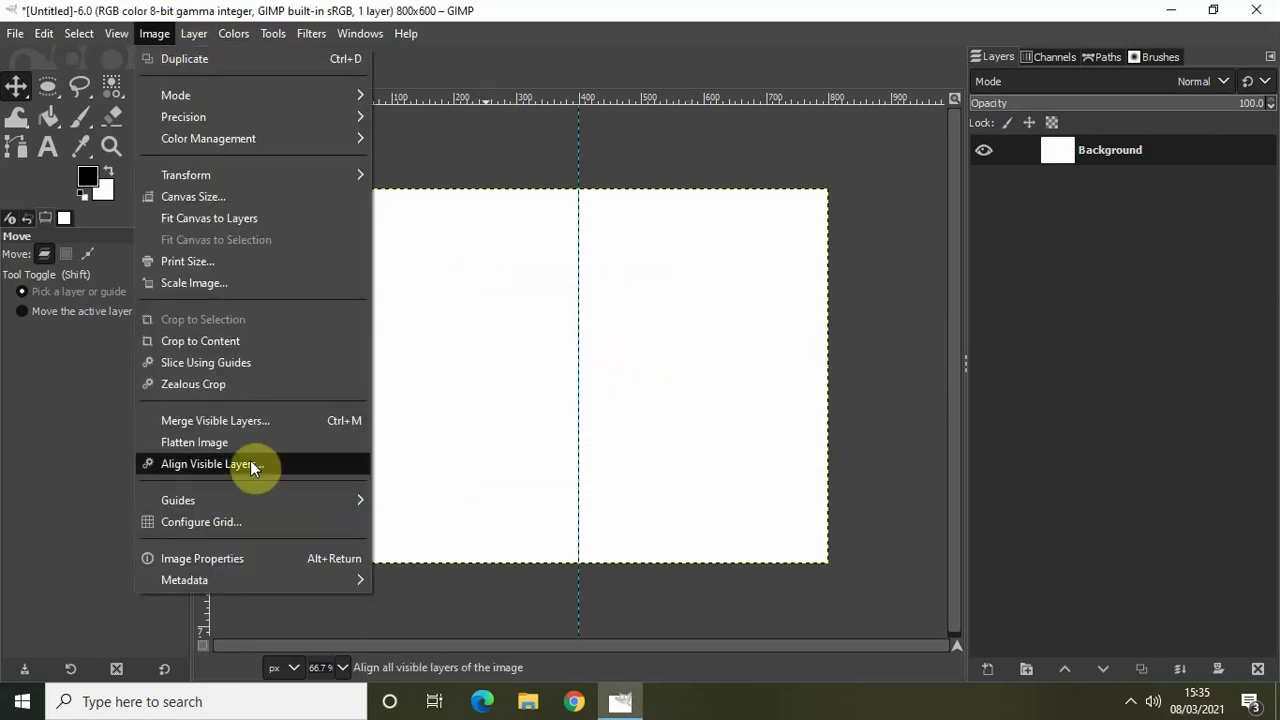
pyautogui.moveTo(256, 497)
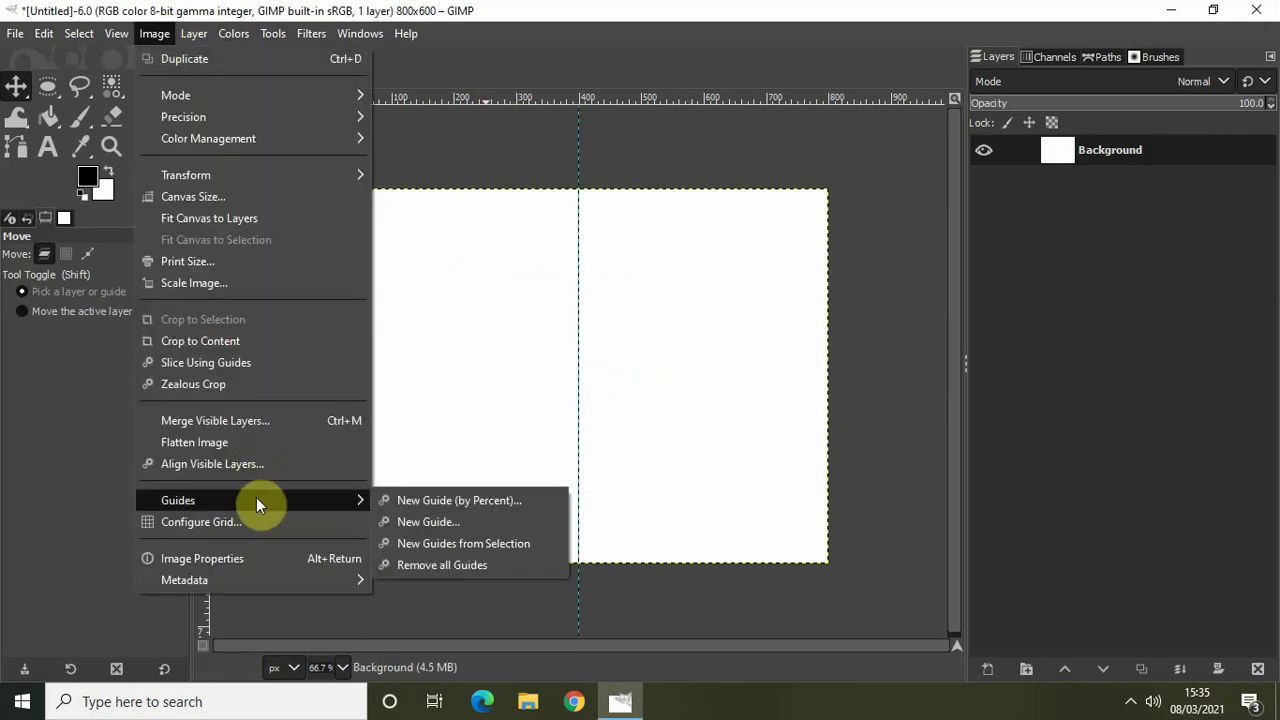
pyautogui.click(441, 501)
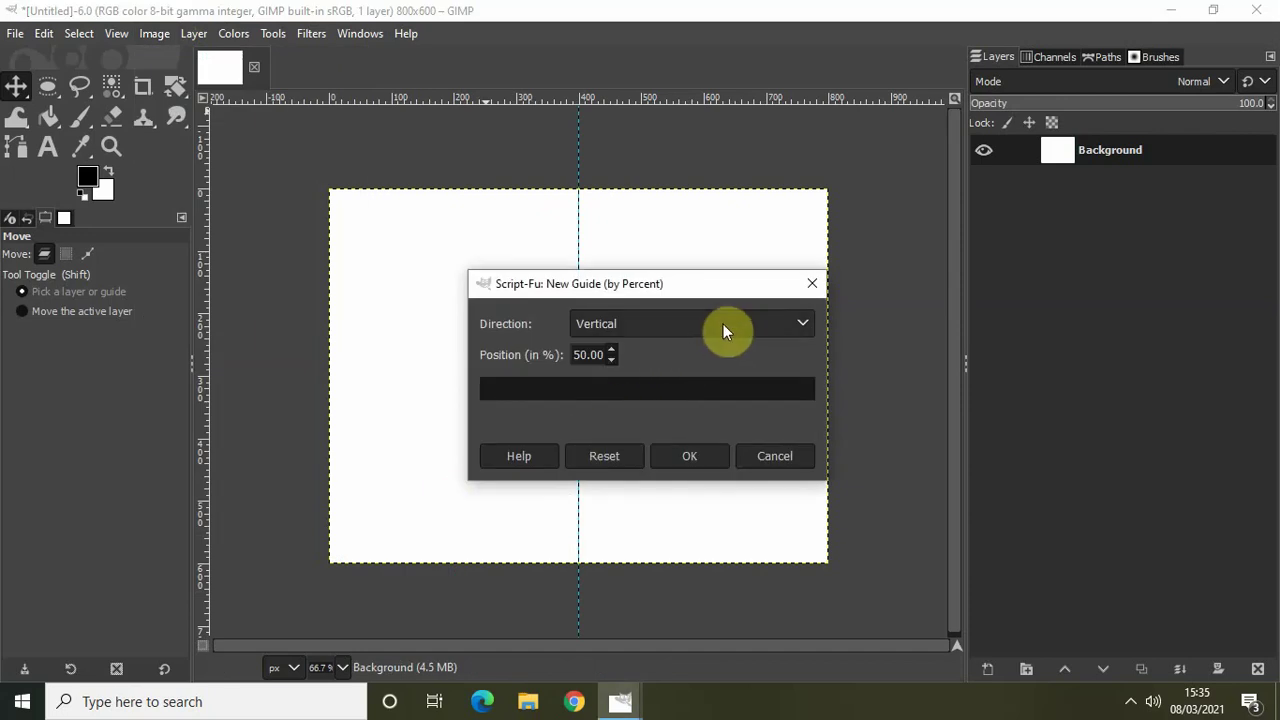
pyautogui.click(722, 324)
pyautogui.click(724, 350)
pyautogui.click(708, 458)
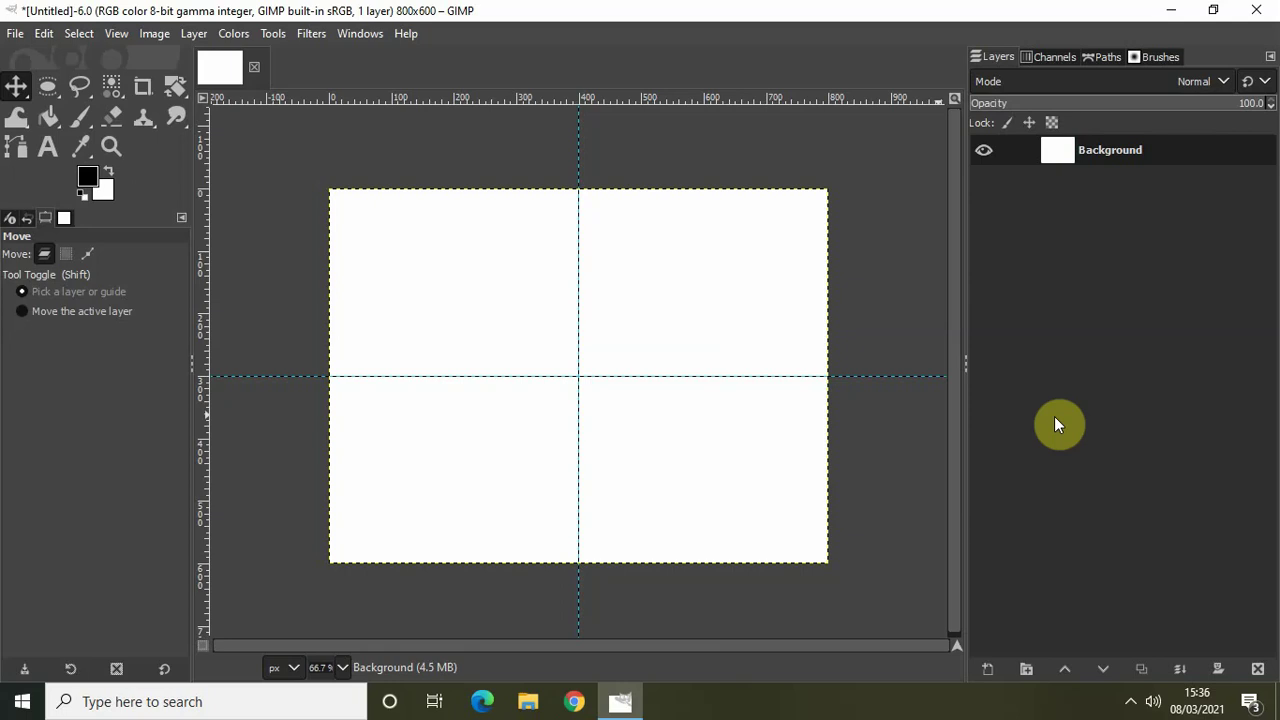
# With Ellipse Select, drag a 432×432 px circle centred on the guide crossing.
pyautogui.click(270, 34)
pyautogui.moveTo(330, 58)
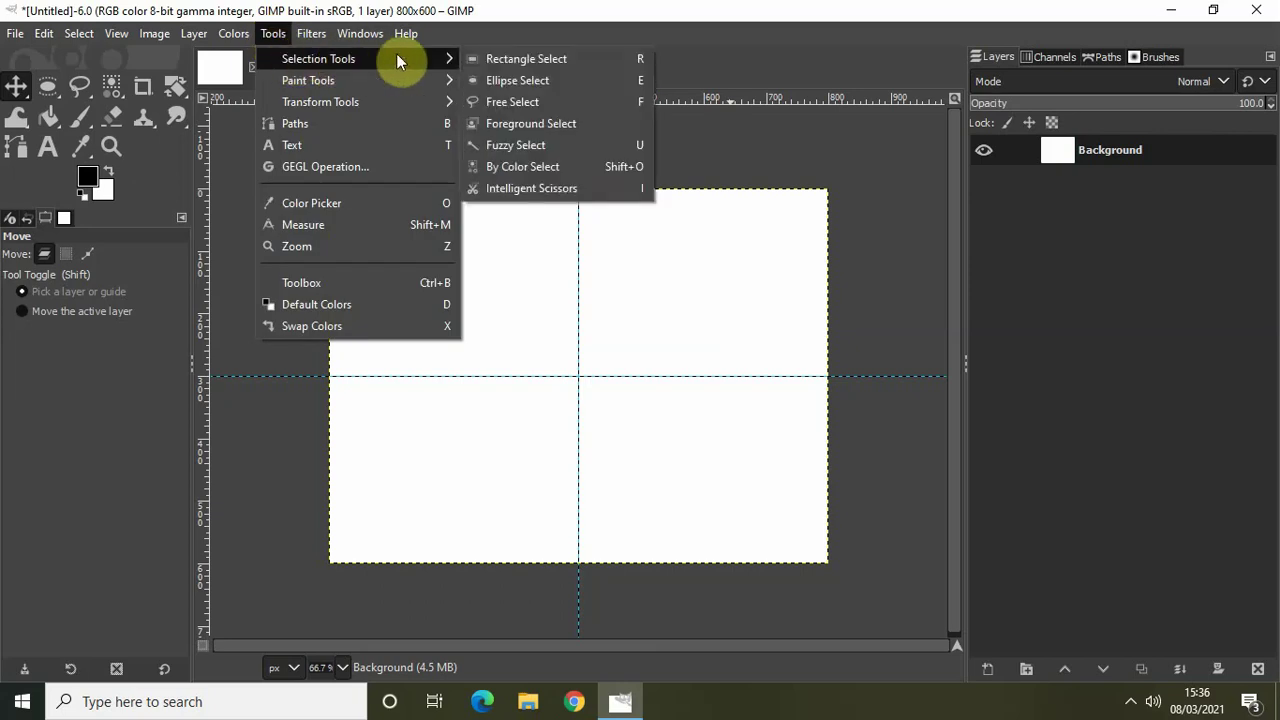
pyautogui.click(528, 79)
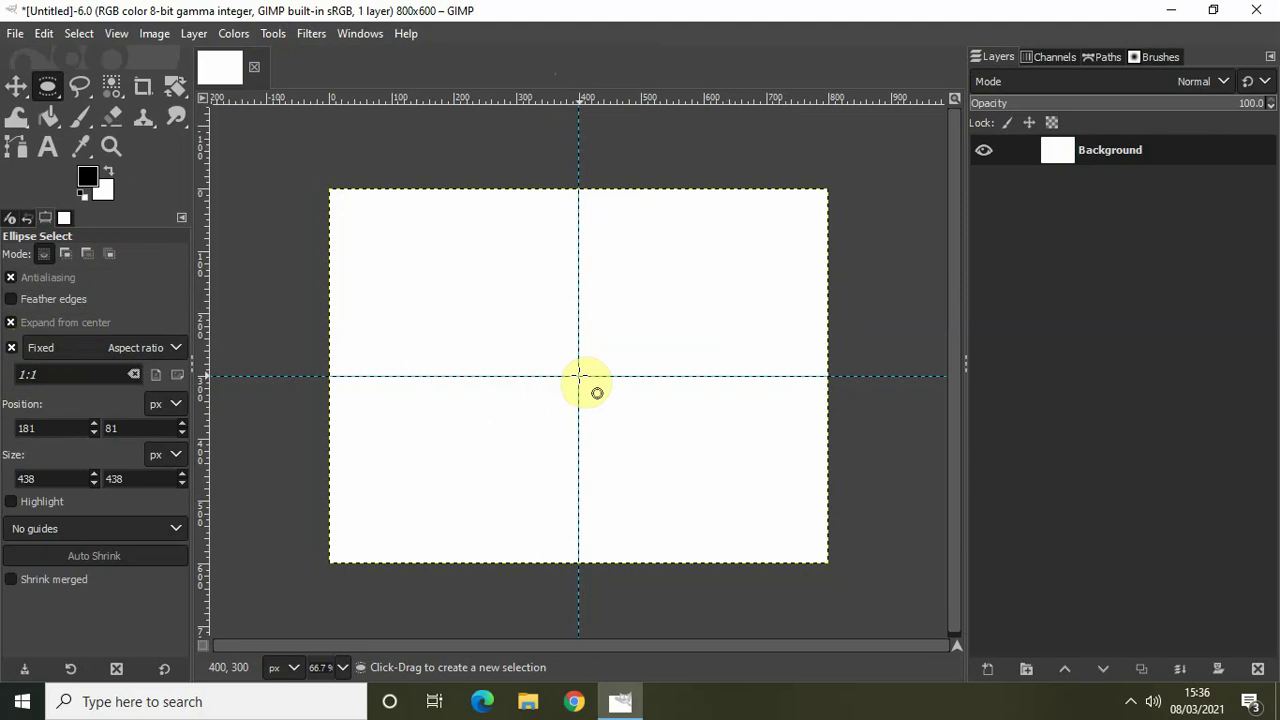
pyautogui.moveTo(579, 376); pyautogui.dragTo(707, 511)
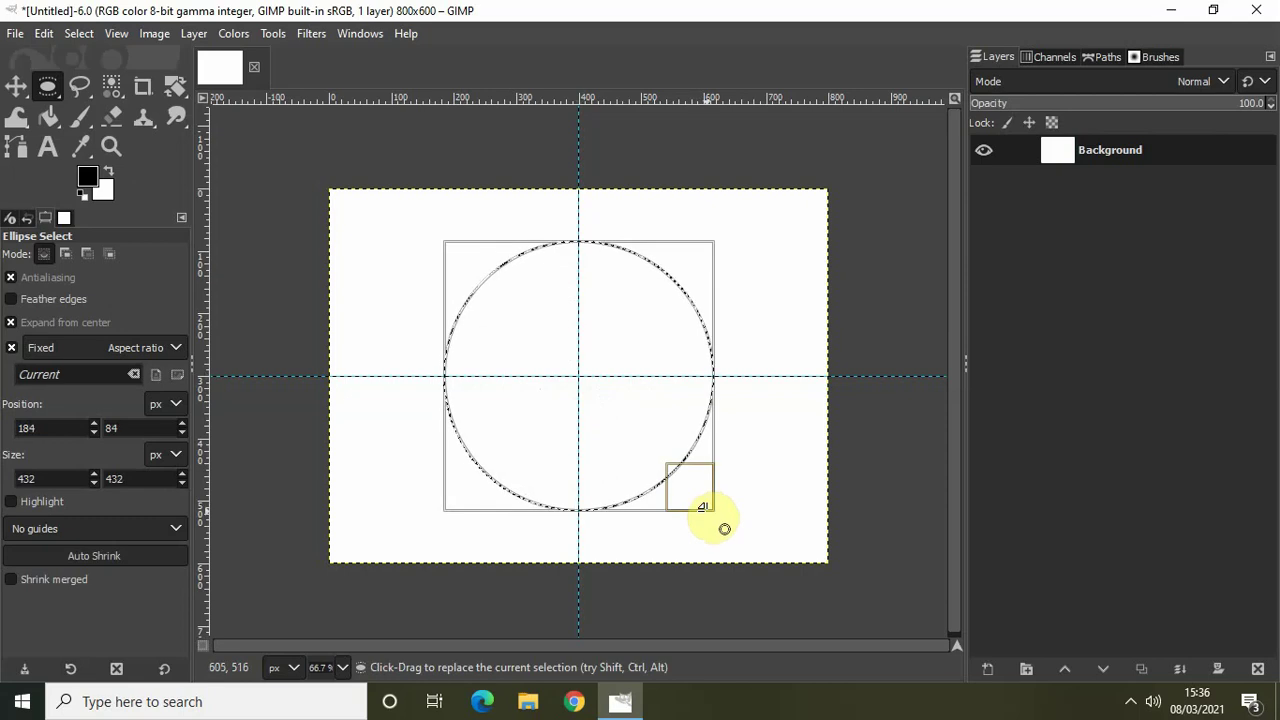
pyautogui.click(706, 511)
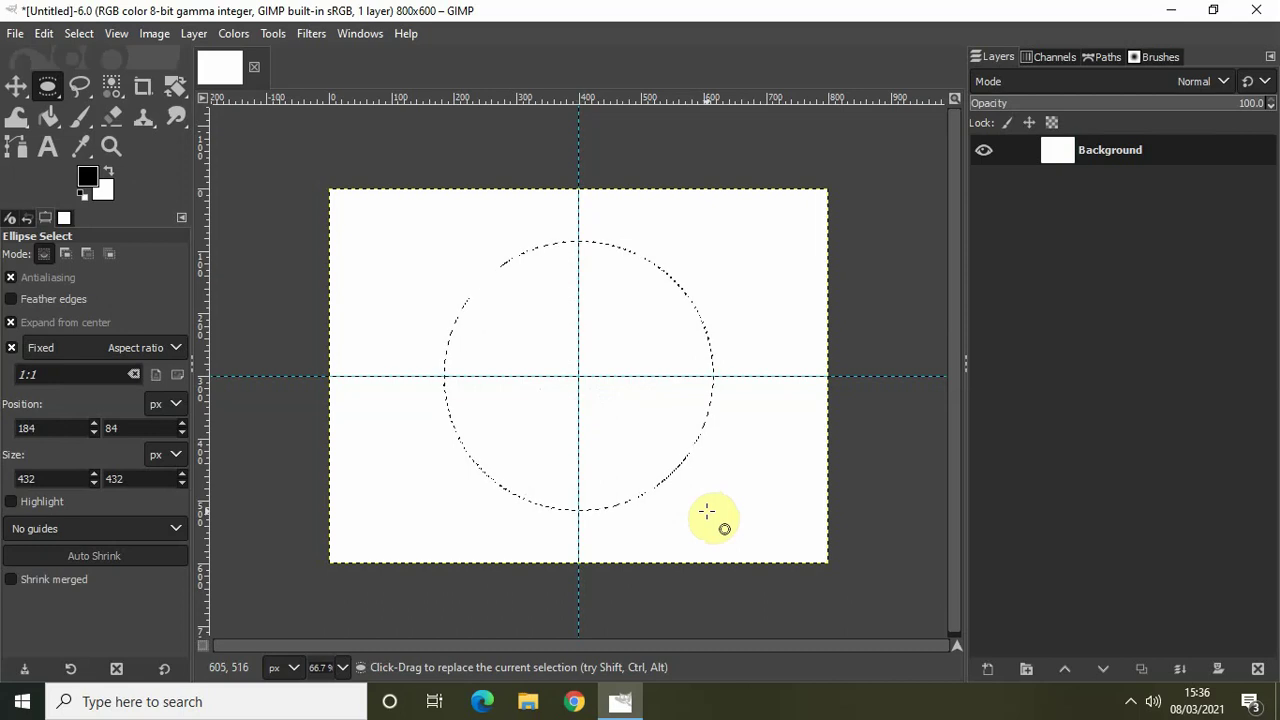
# Convert the circle selection into a visible path named Selection.
pyautogui.click(1107, 58)
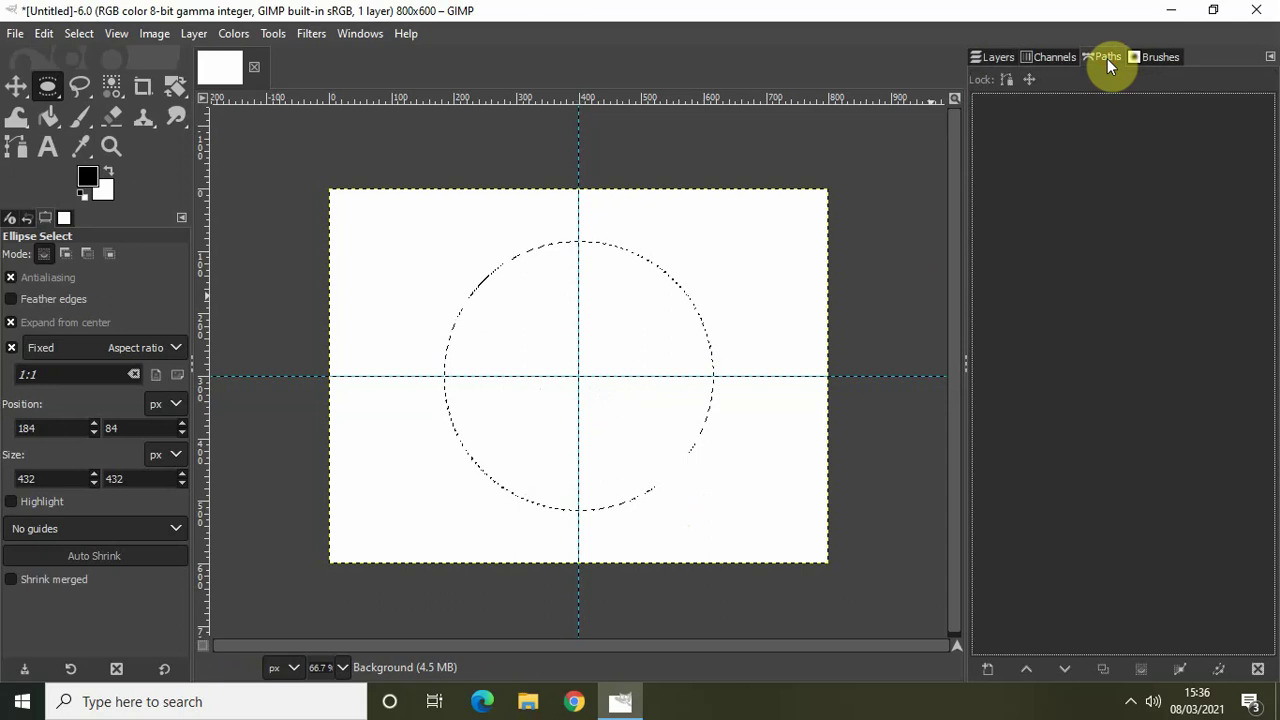
pyautogui.click(360, 36)
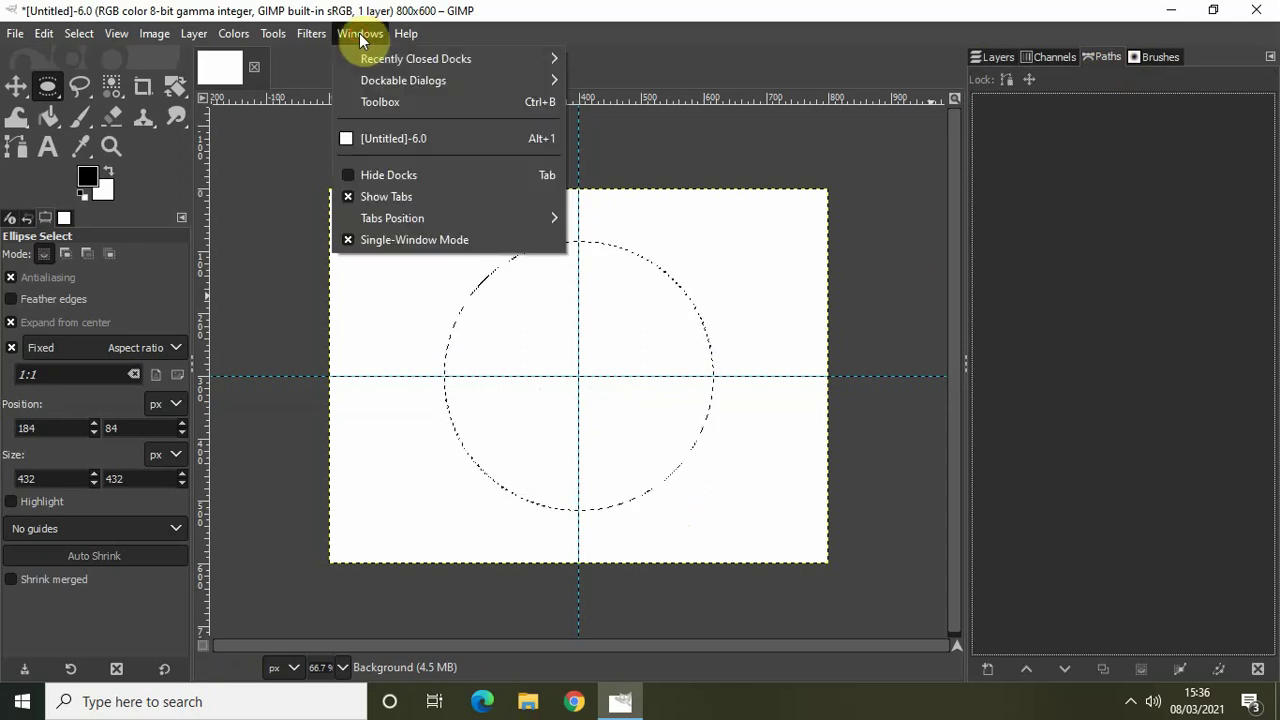
pyautogui.moveTo(412, 84)
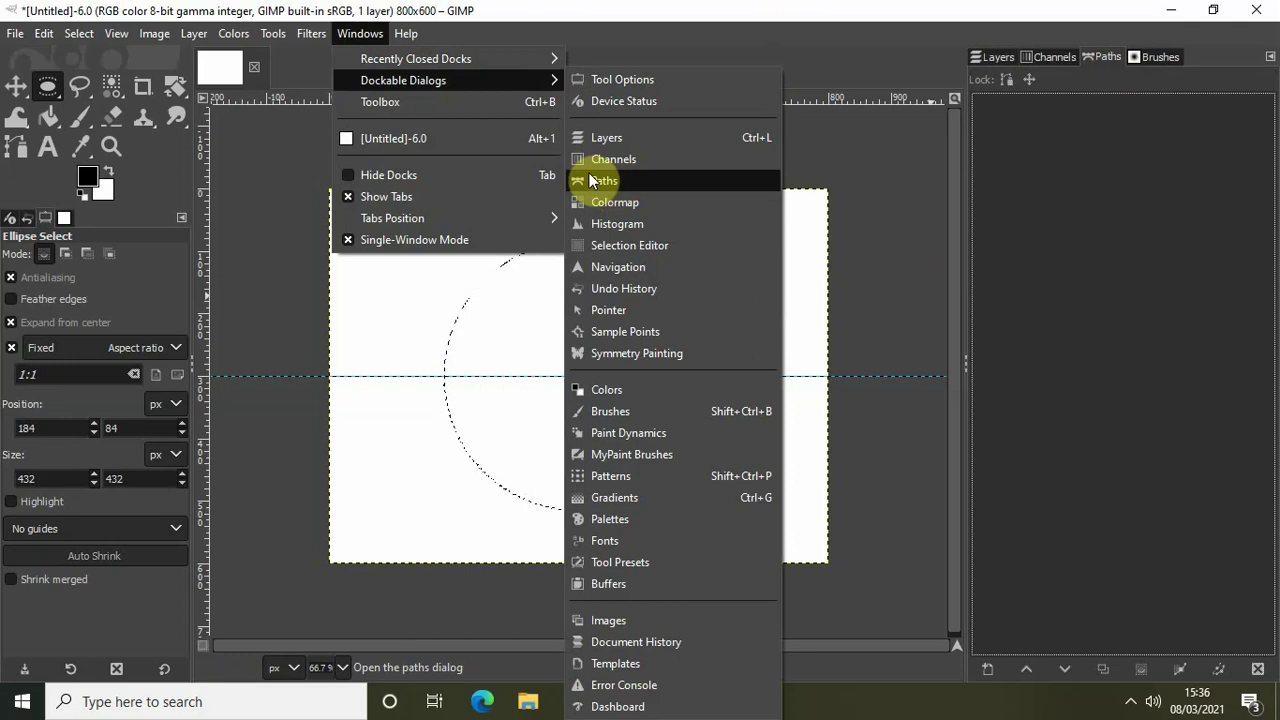
pyautogui.press('Escape')
pyautogui.press('Escape')
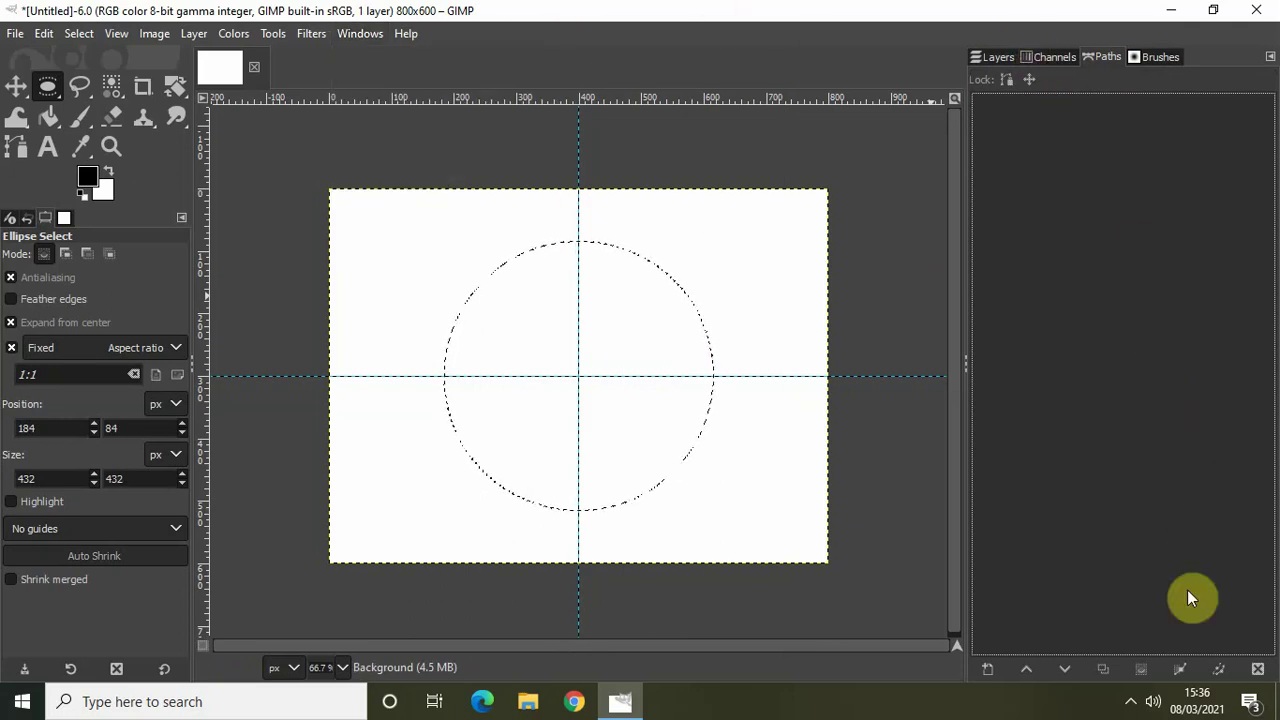
pyautogui.click(1180, 671)
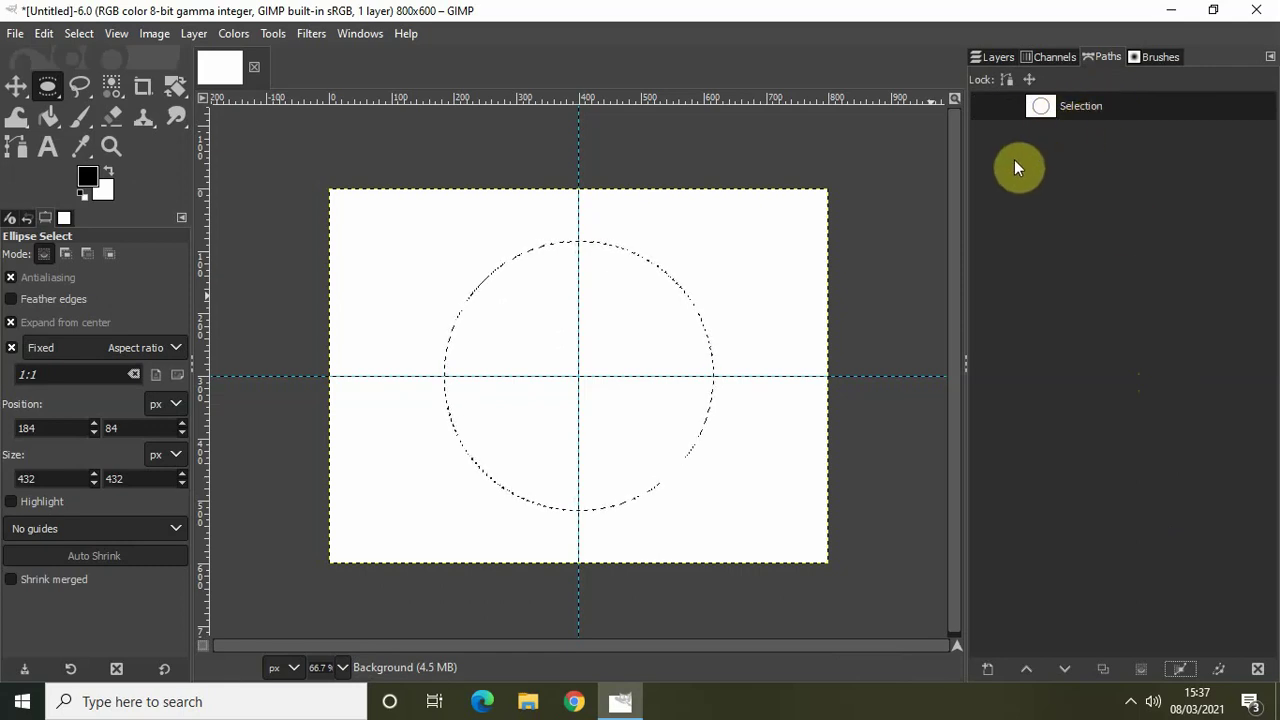
pyautogui.click(982, 107)
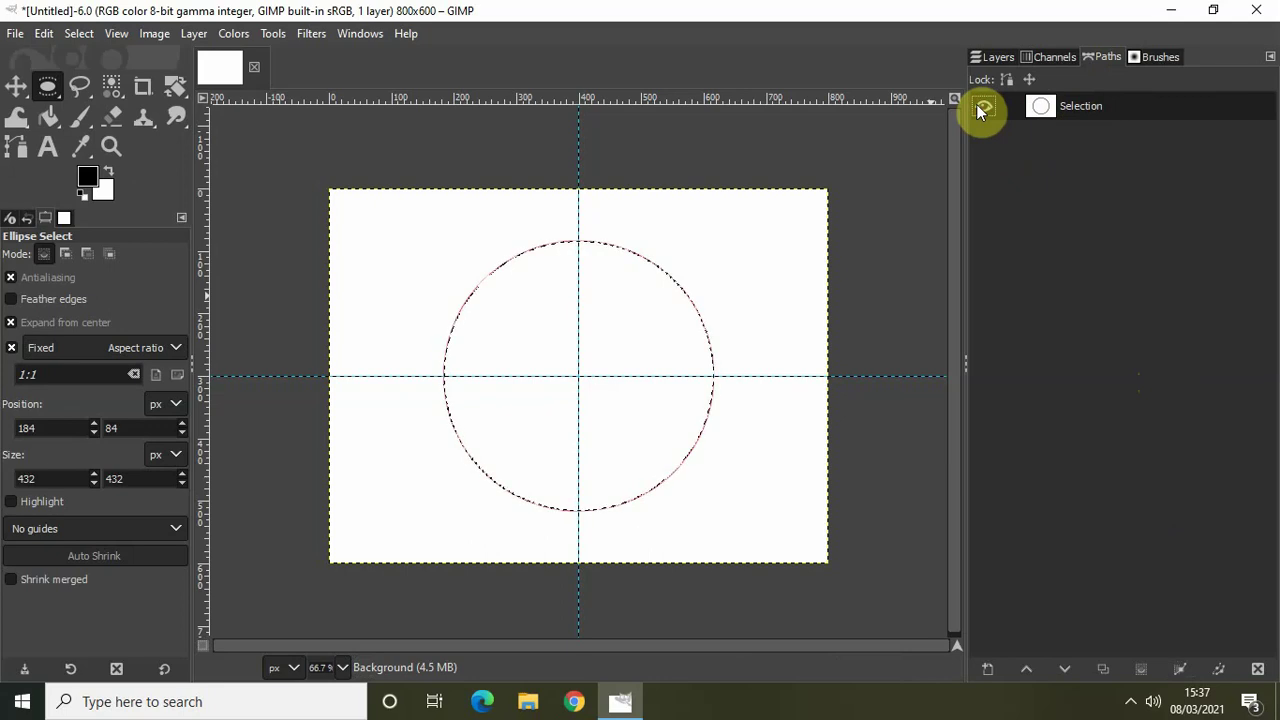
# Select None to drop the selection and return to the Layers list.
pyautogui.click(82, 34)
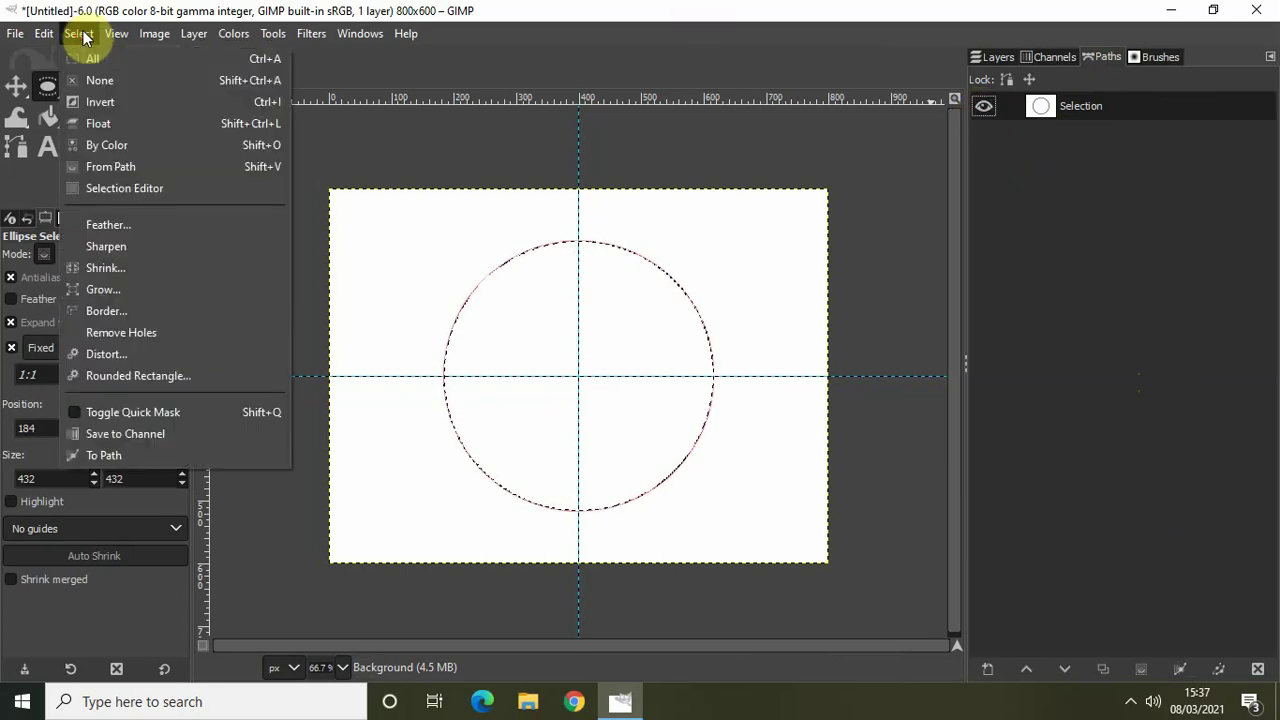
pyautogui.click(98, 84)
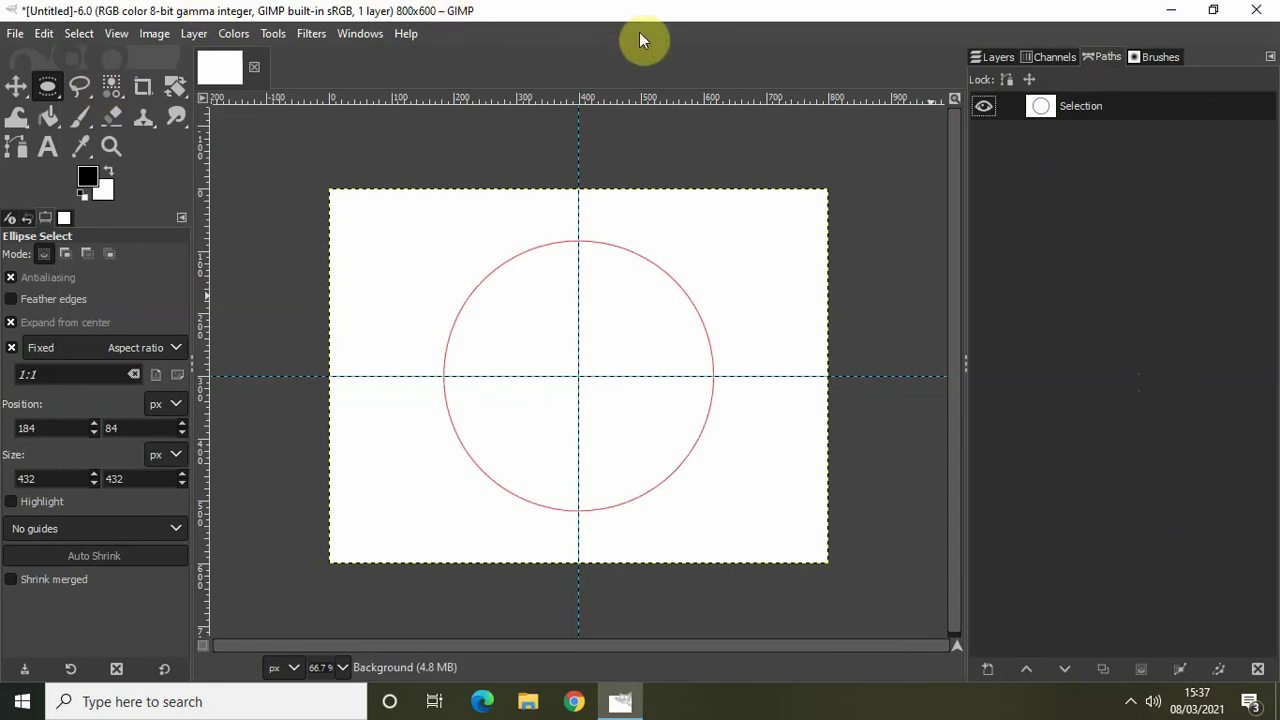
pyautogui.click(974, 62)
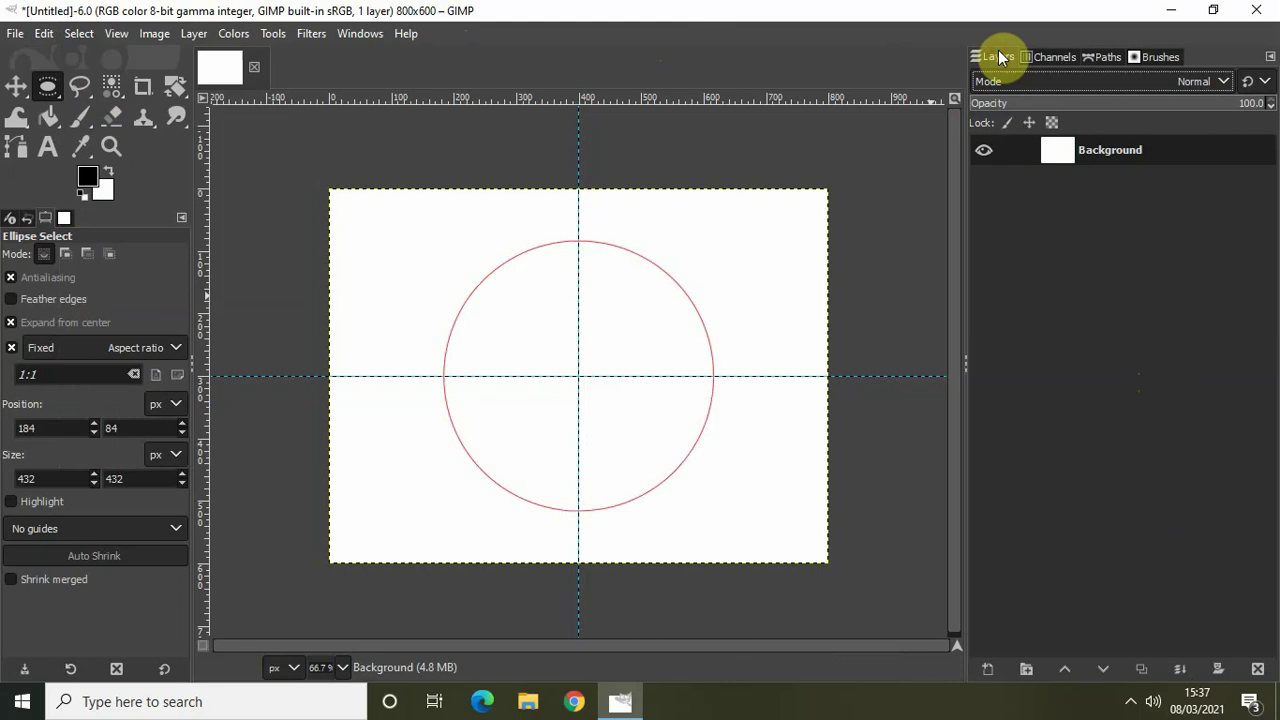
# Add a text layer reading 'LIKE,COMMENT & SUBSCRIBE' near the top of the circle.
pyautogui.click(46, 152)
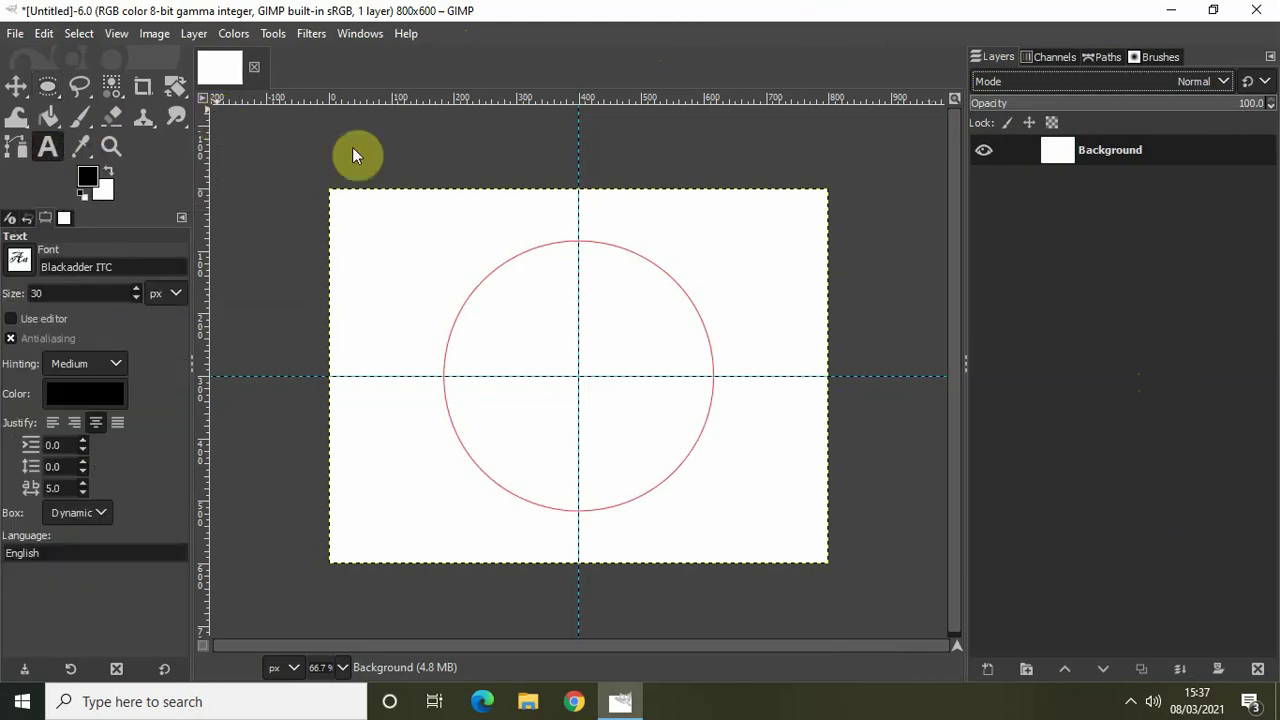
pyautogui.click(606, 280)
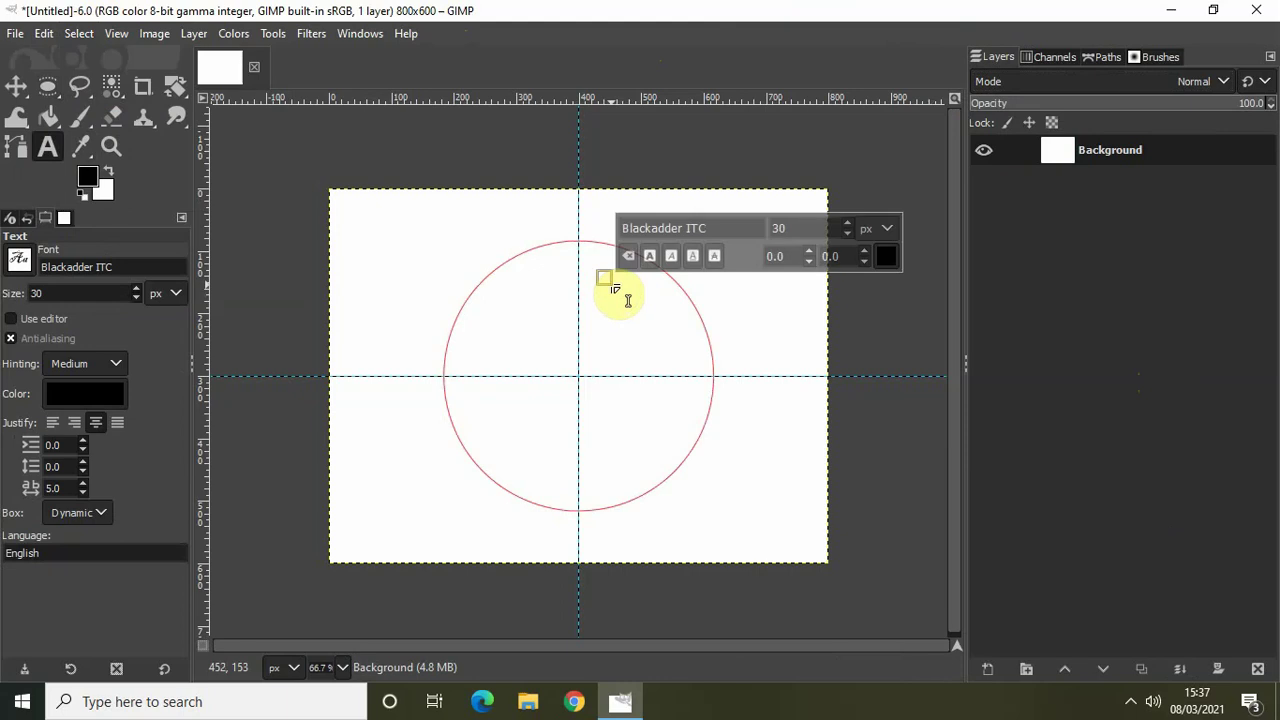
pyautogui.press('capslock')
pyautogui.write('LIKE')
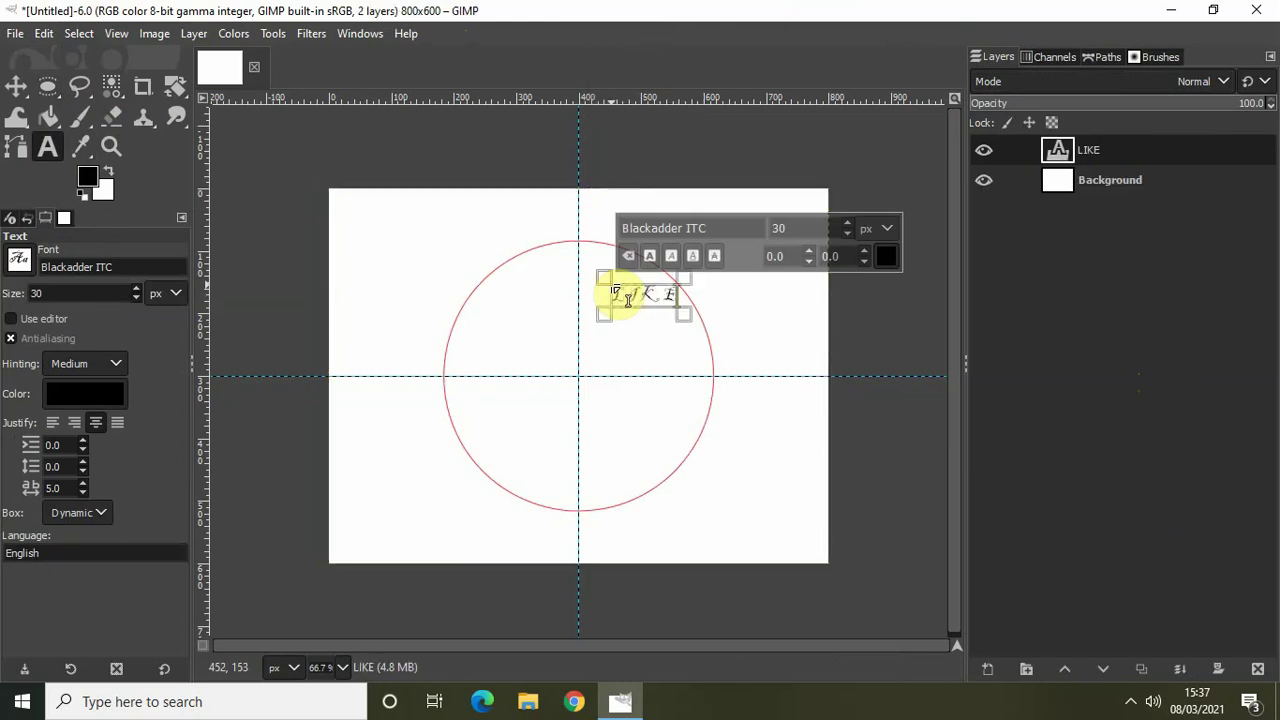
pyautogui.write(',COMMENT')
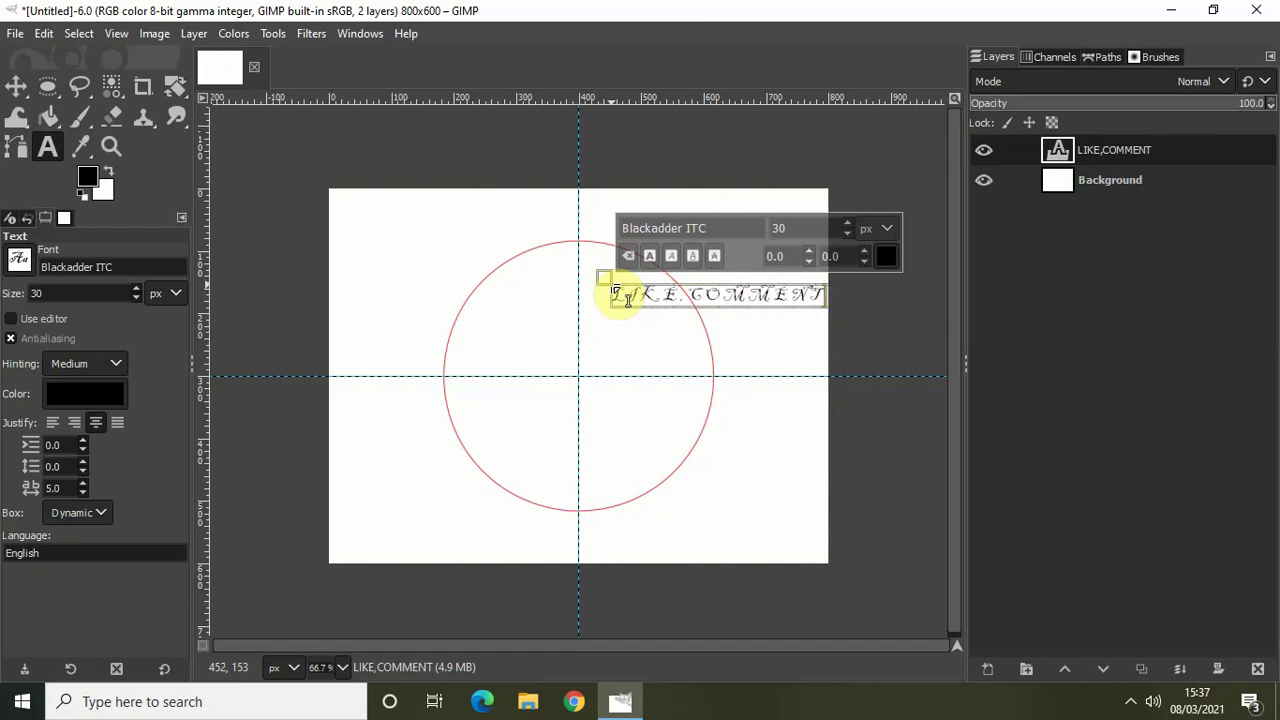
pyautogui.write(' &')
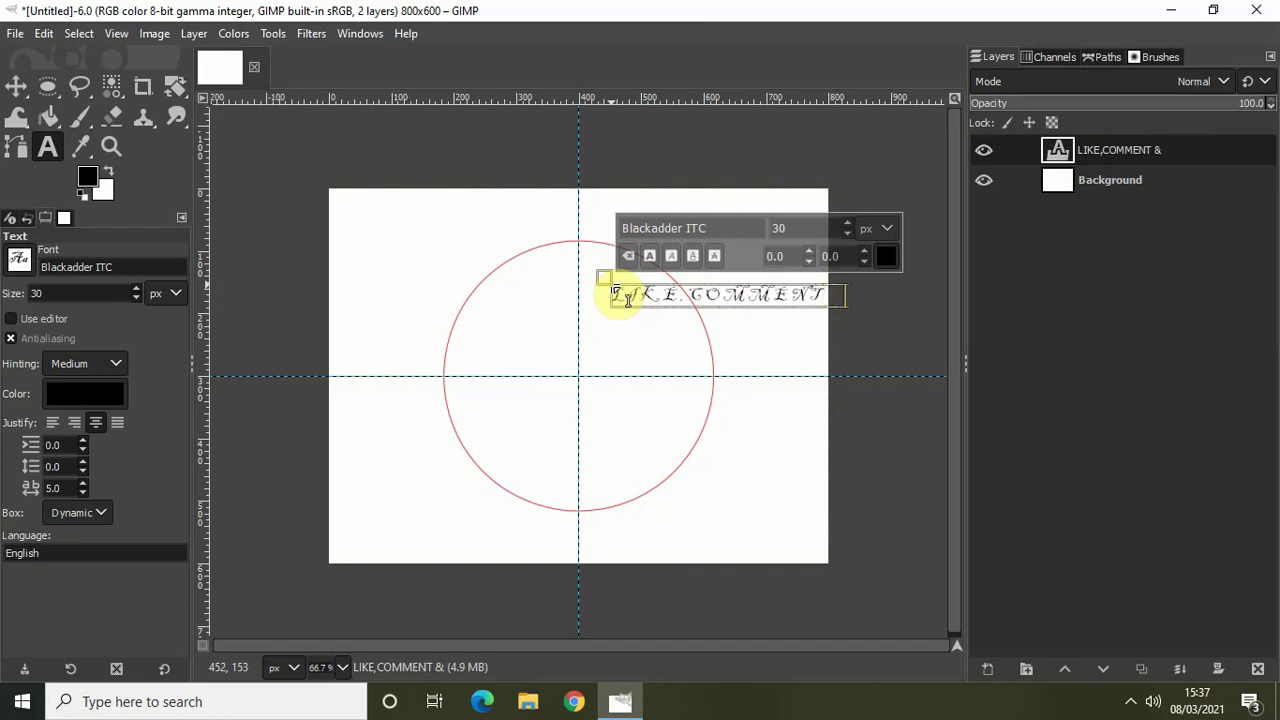
pyautogui.write(' SUBSCRIBE')
# Set all the text to bold Sans-serif.
pyautogui.hotkey('ctrl', 'a')
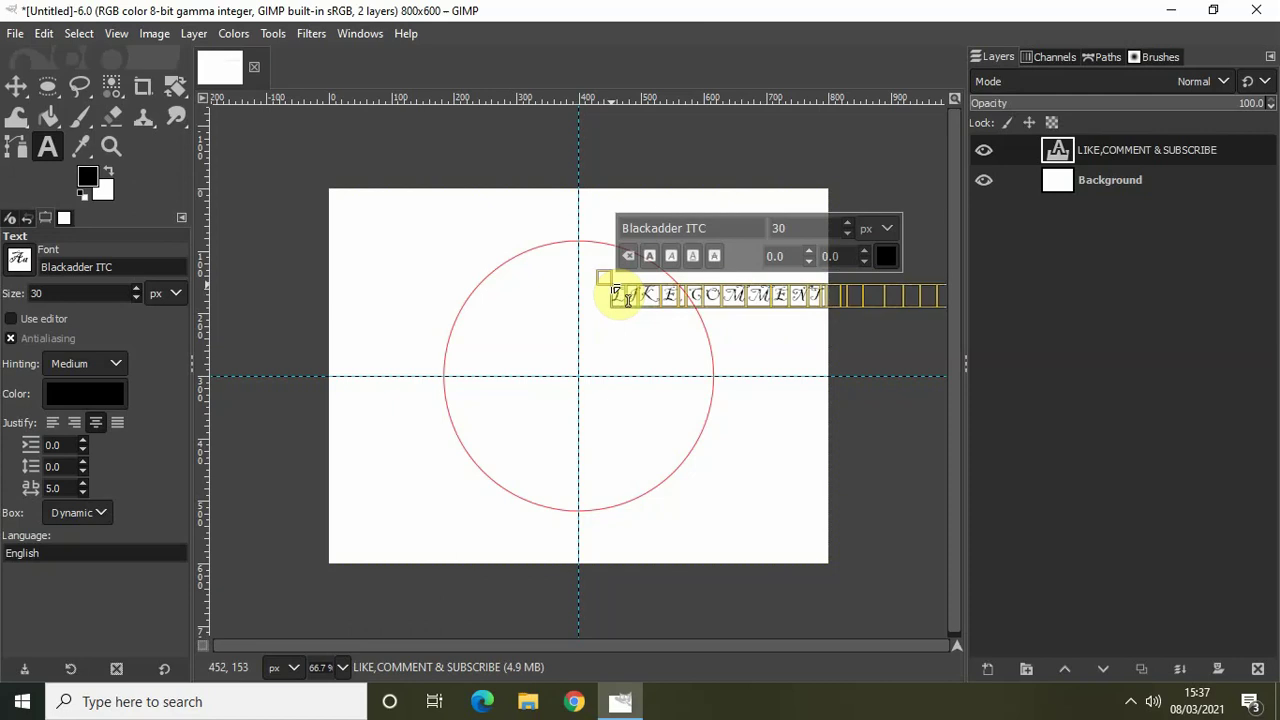
pyautogui.click(727, 229)
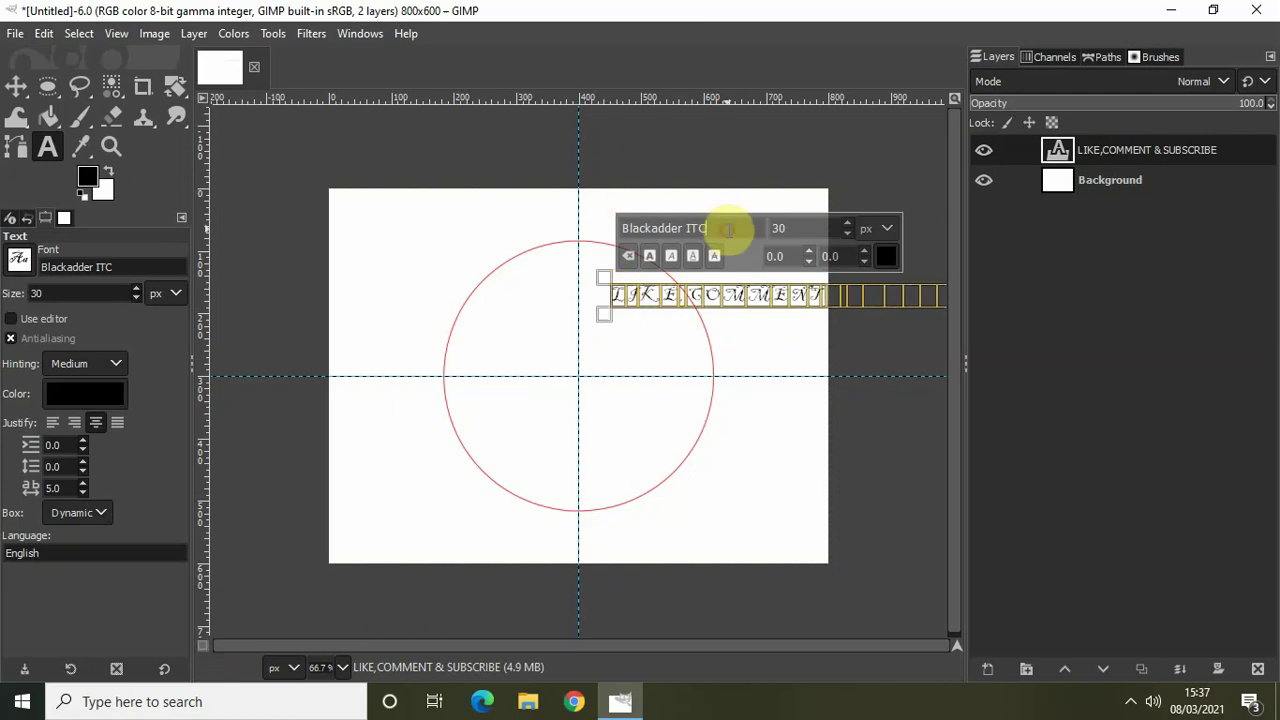
pyautogui.tripleClick(729, 231)
pyautogui.press('BackSpace')
pyautogui.write('SANS')
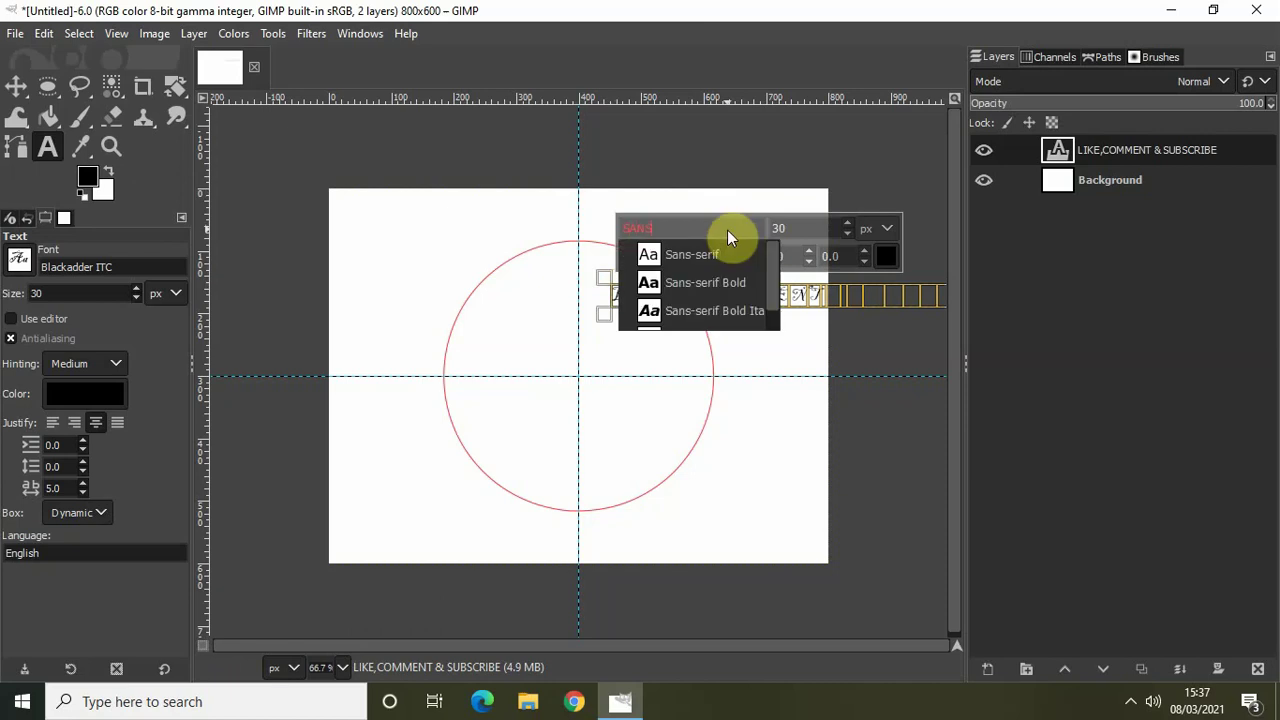
pyautogui.click(702, 252)
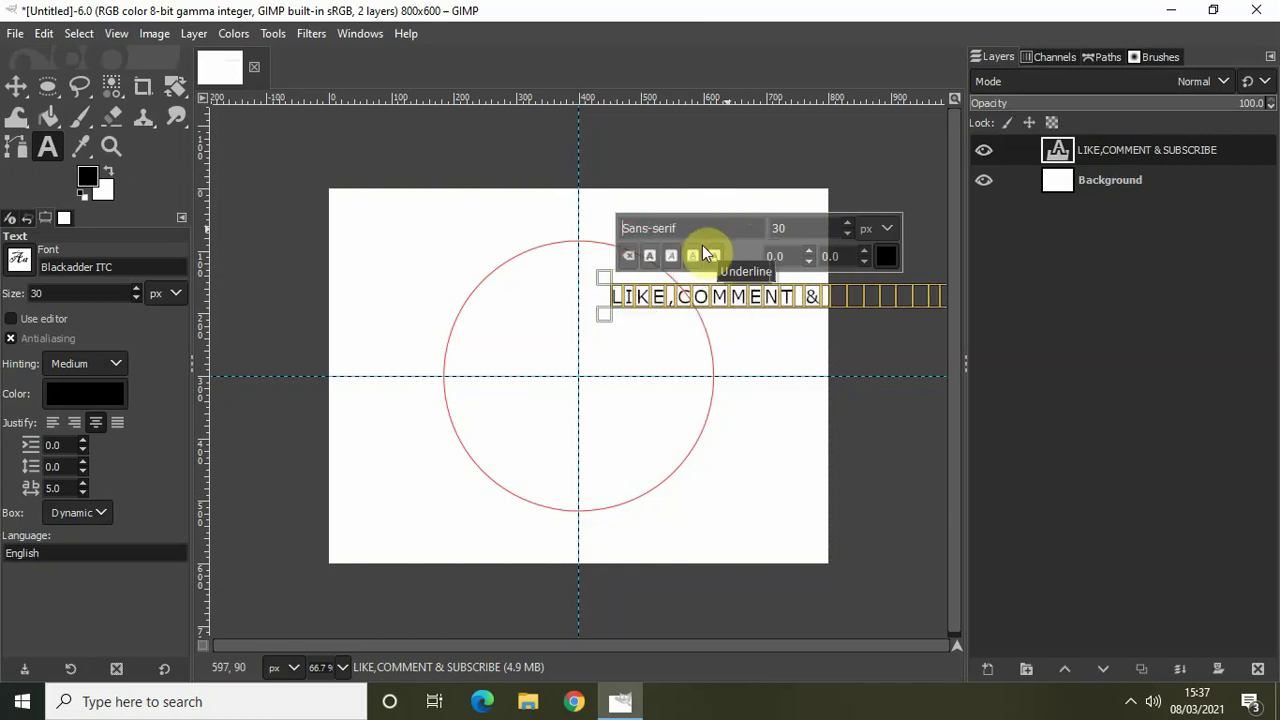
pyautogui.click(650, 258)
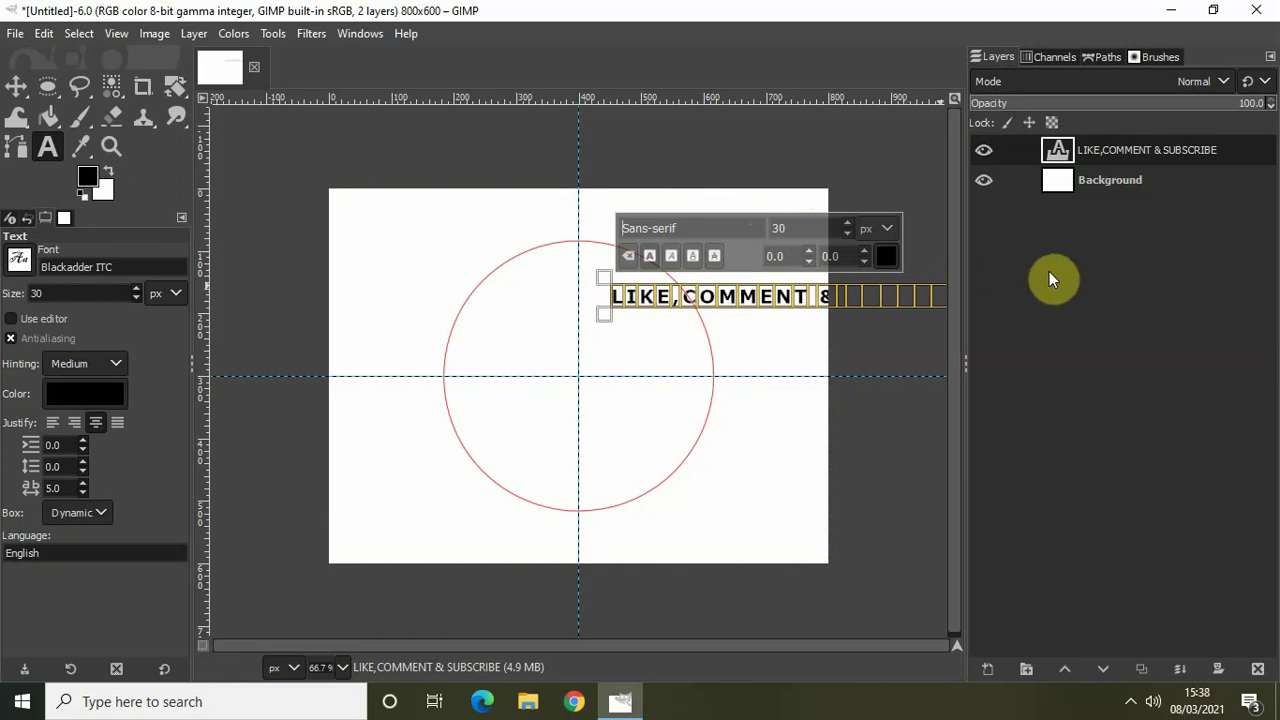
# Apply Text along Path to the circle, hide the flat text layer, and select Background.
pyautogui.rightClick(1105, 148)
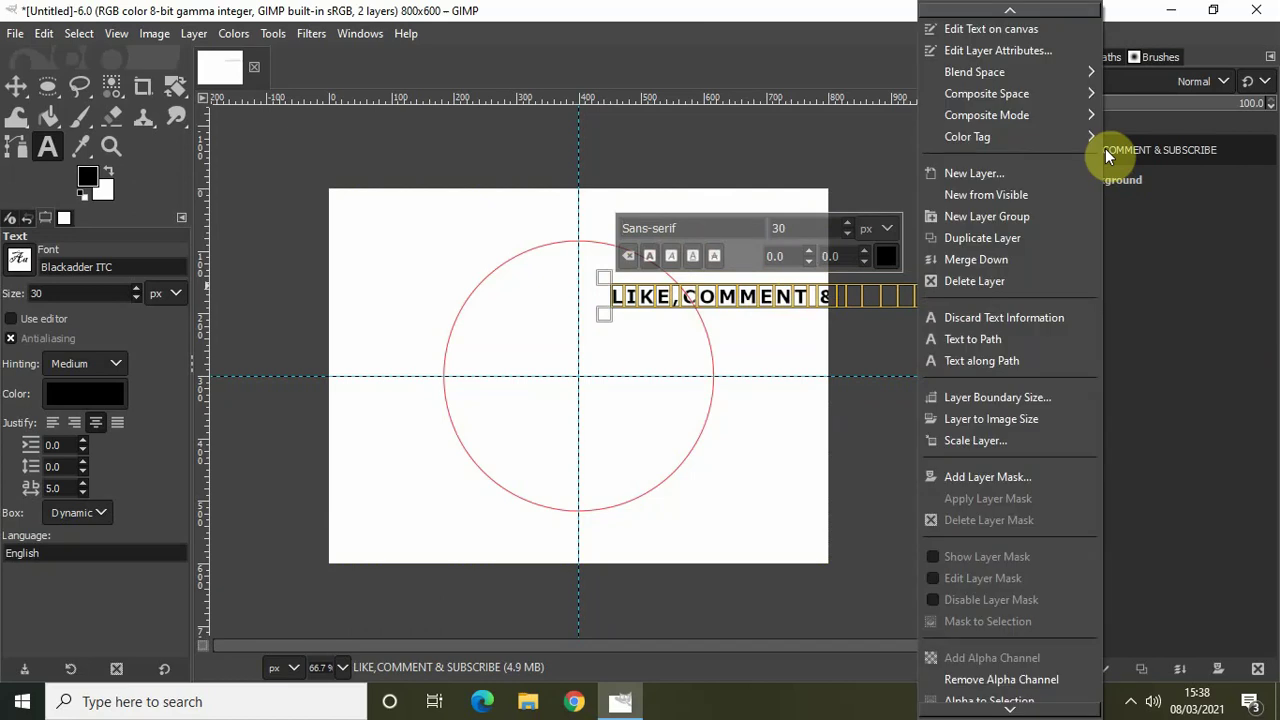
pyautogui.click(995, 364)
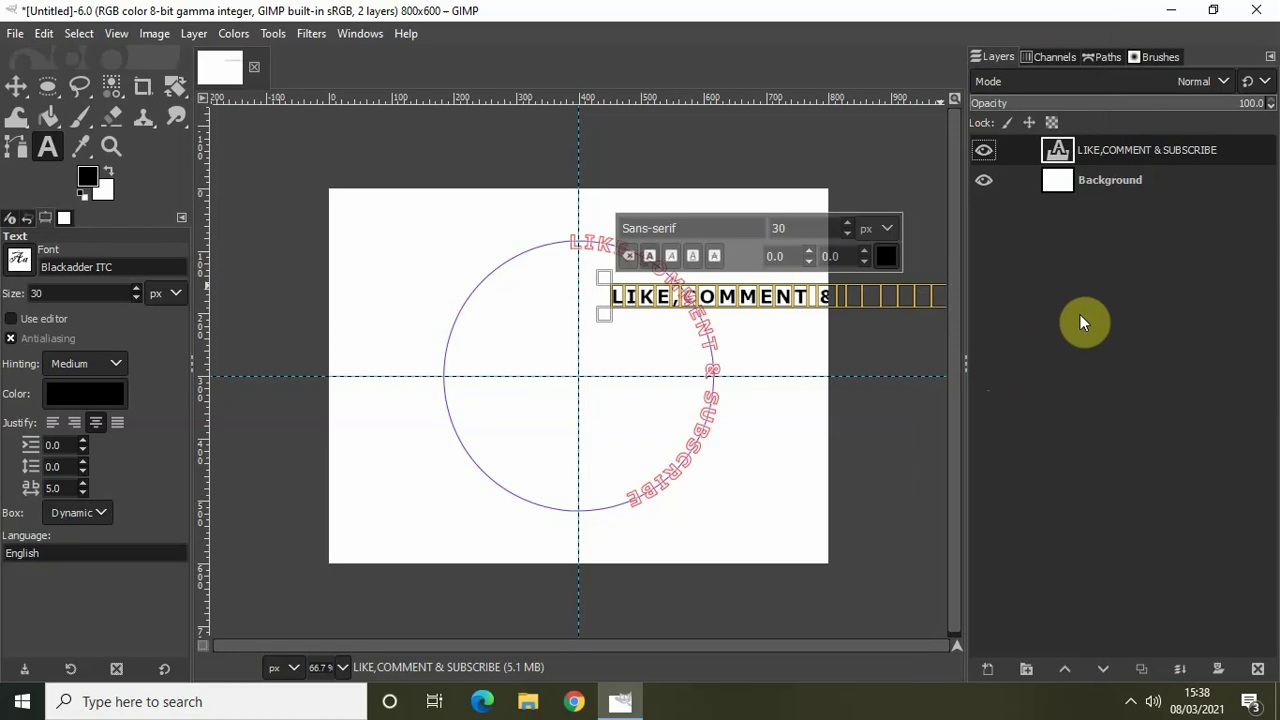
pyautogui.click(985, 152)
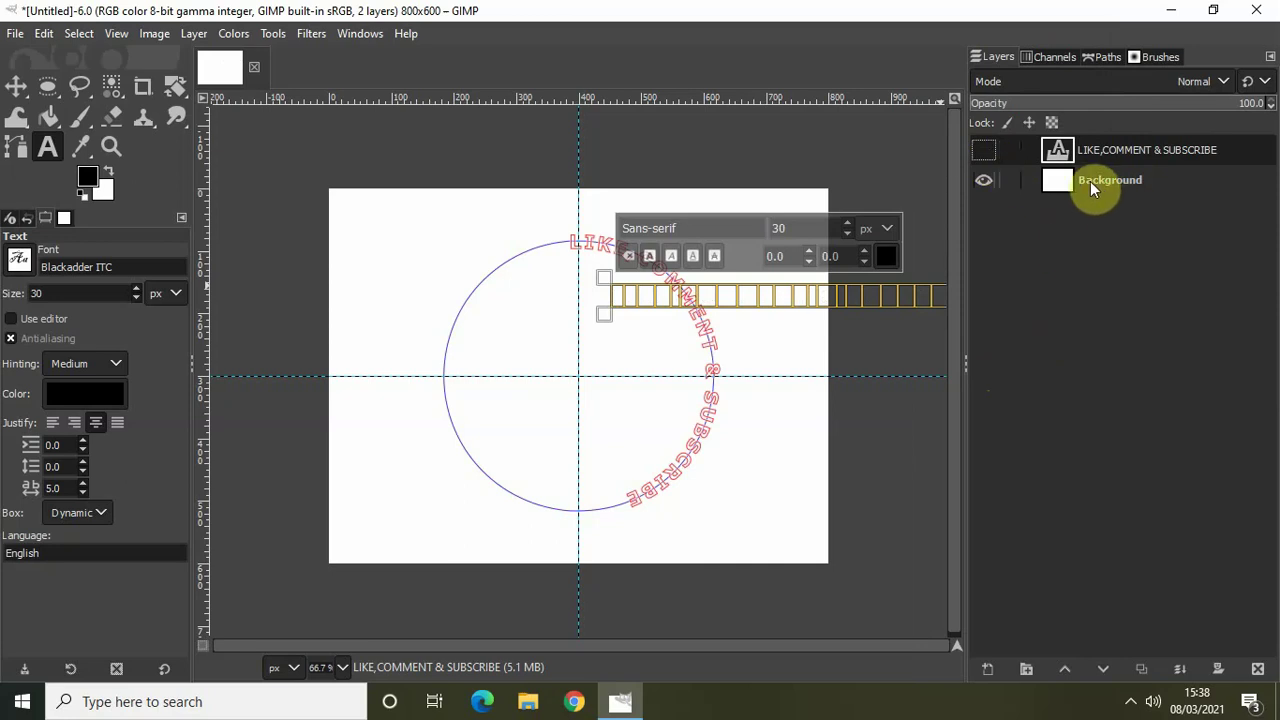
pyautogui.click(1132, 181)
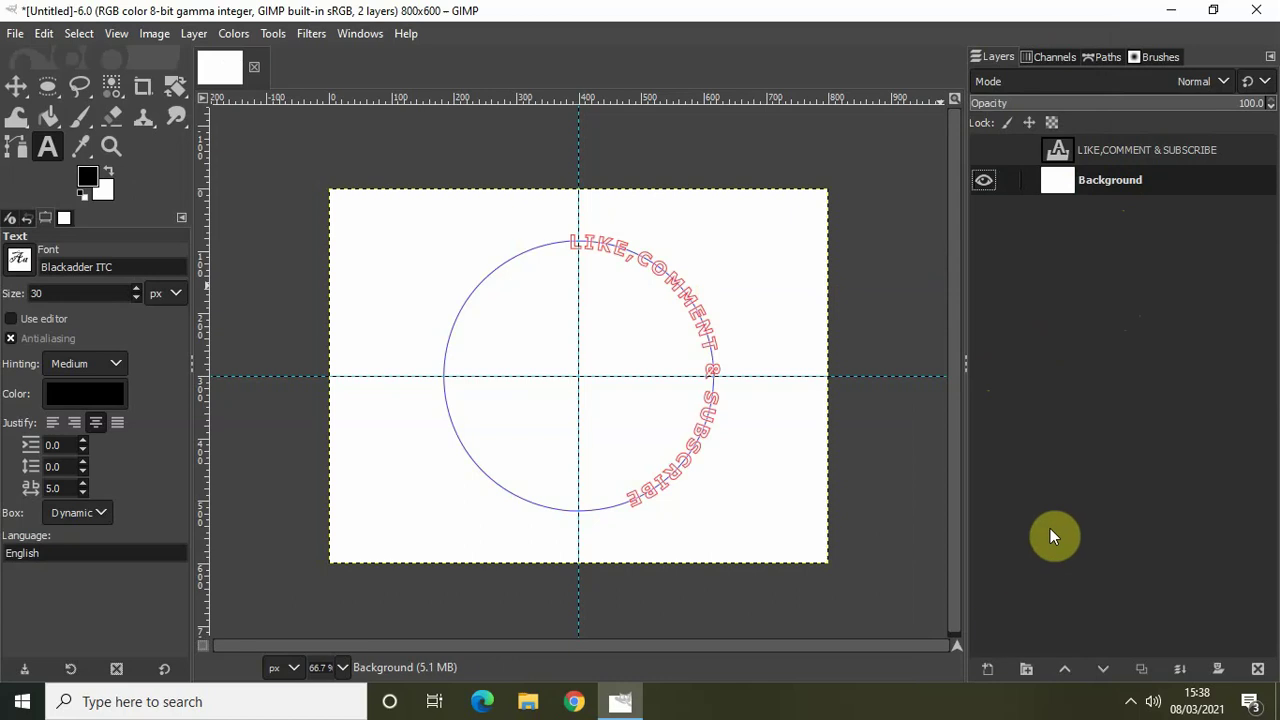
# Add a new transparent layer and turn the curved text path into a selection.
pyautogui.click(988, 669)
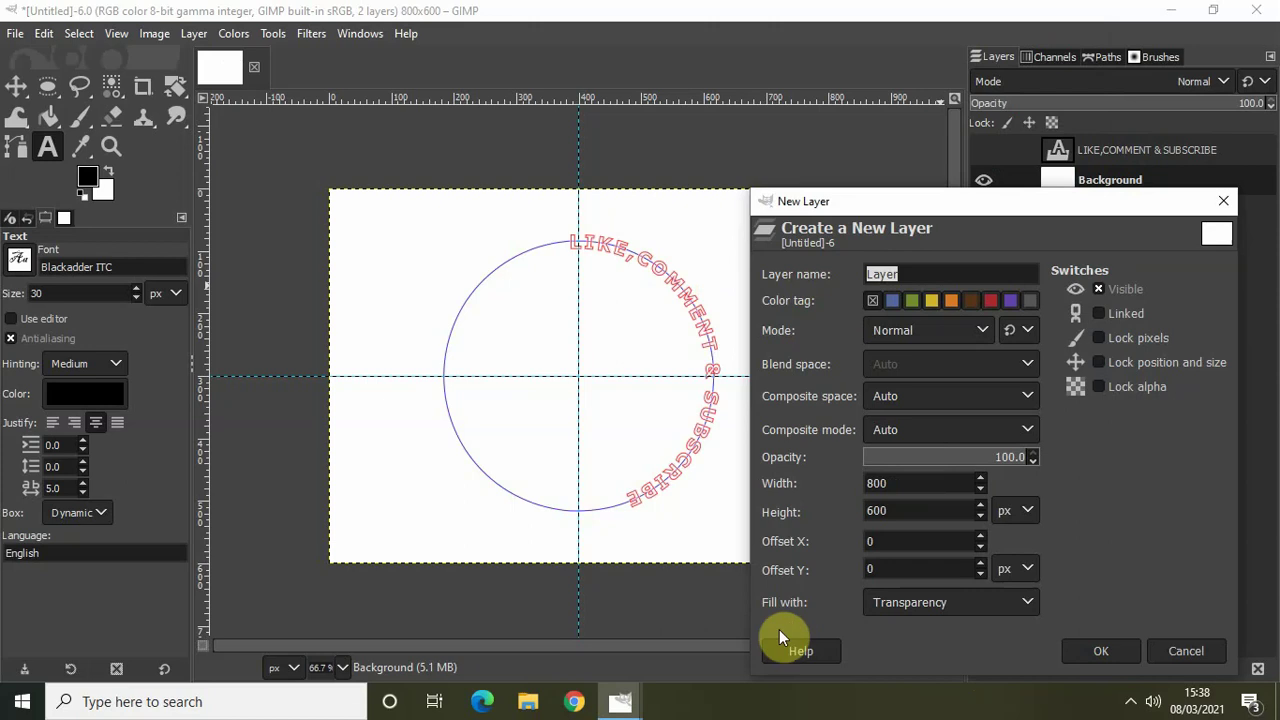
pyautogui.click(1101, 651)
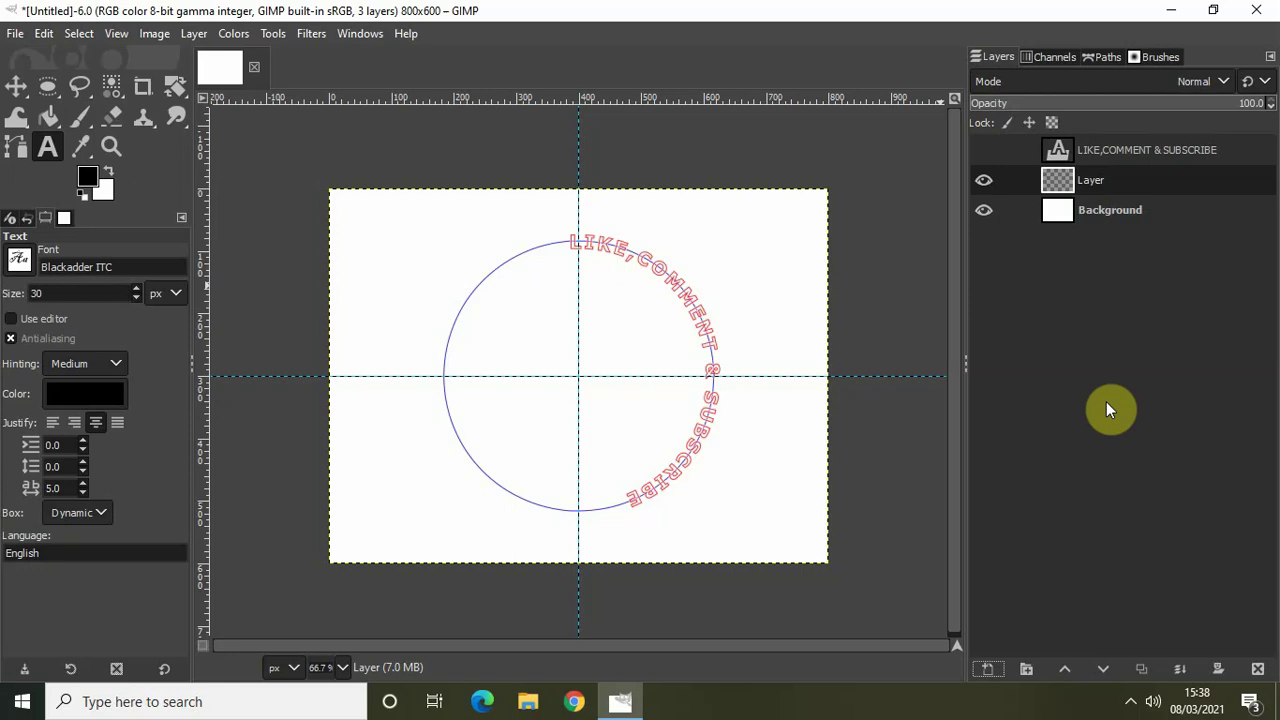
pyautogui.click(1103, 58)
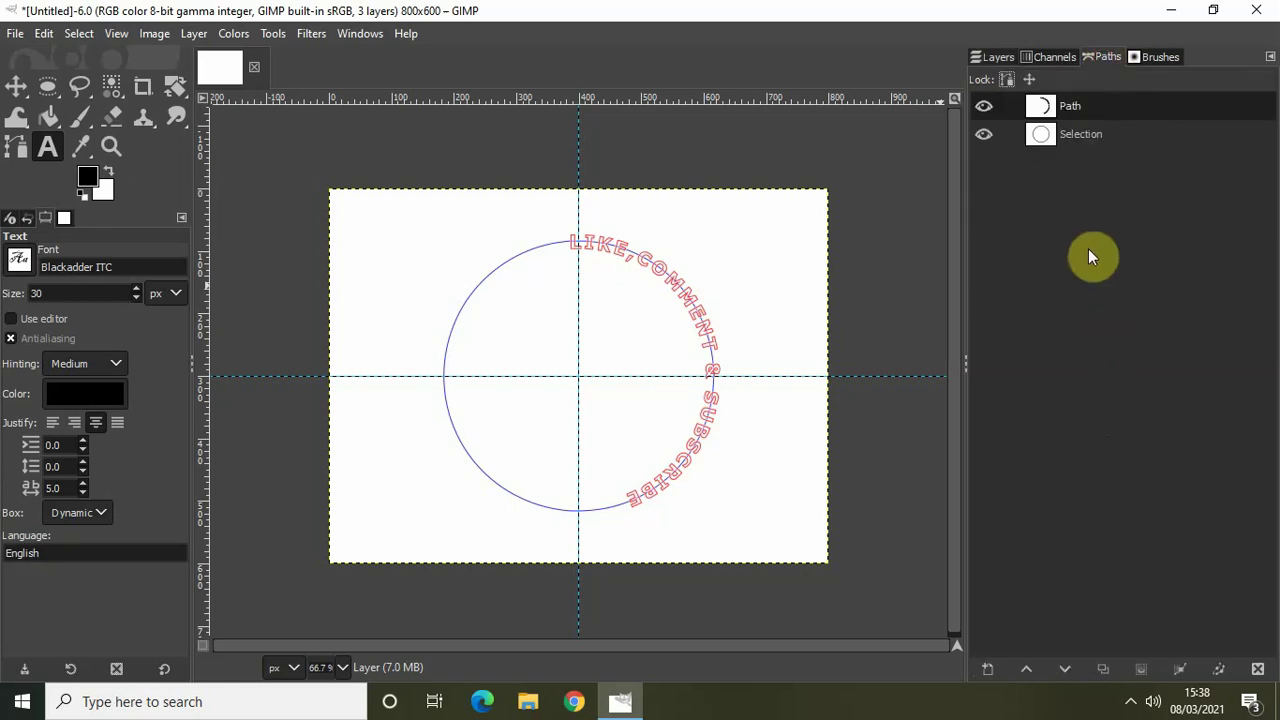
pyautogui.click(1093, 380)
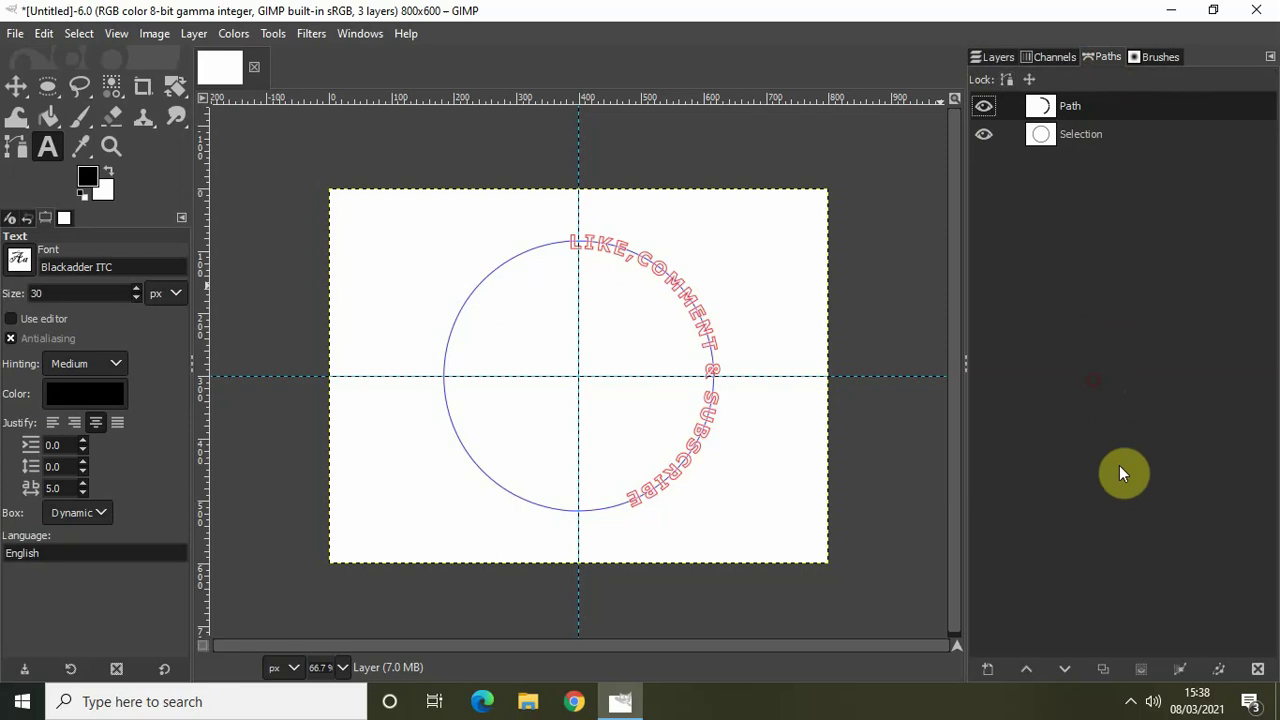
pyautogui.click(1138, 671)
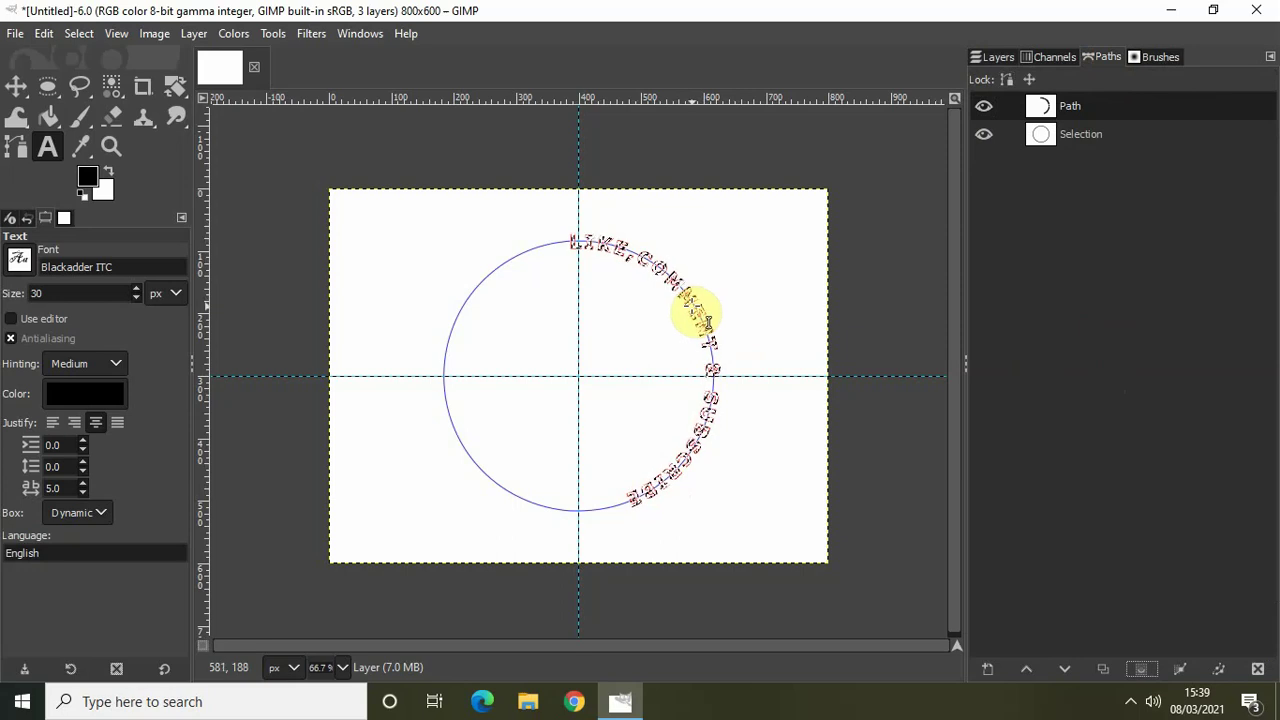
# Fill the text selection with black foreground colour, then deselect and return to Layers.
pyautogui.click(390, 156)
pyautogui.moveTo(18, 218); pyautogui.dragTo(303, 173)
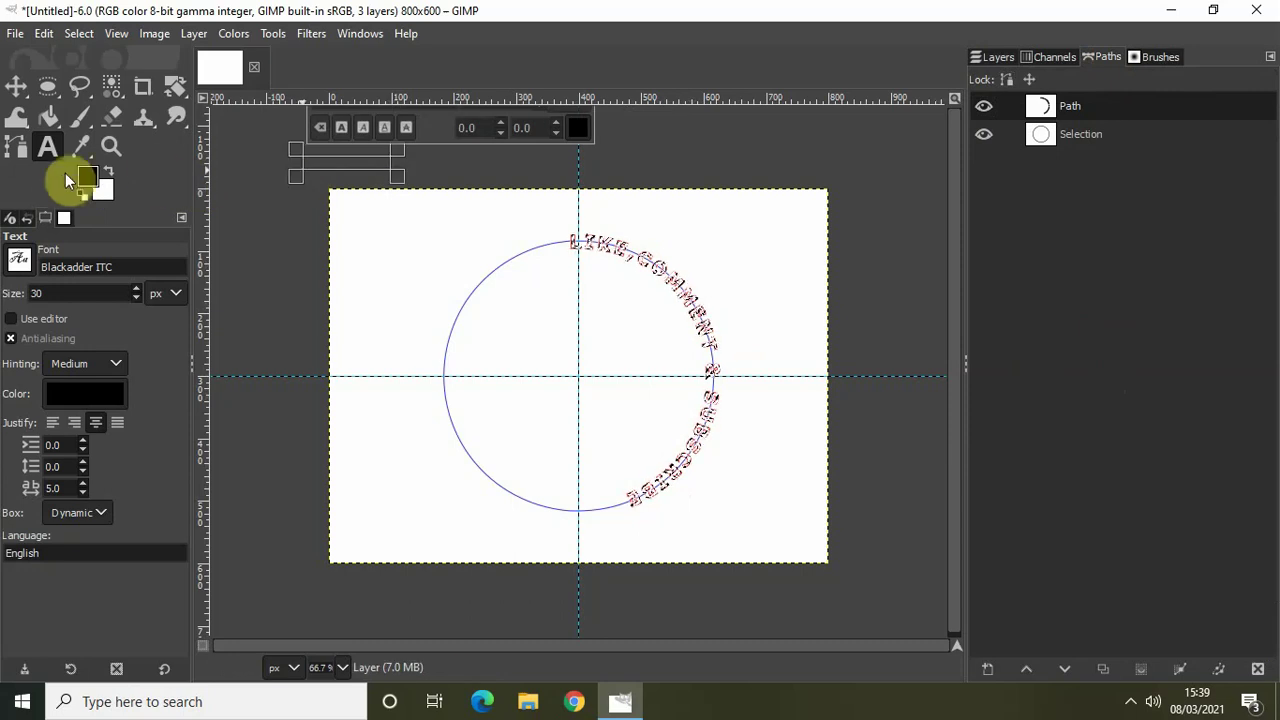
pyautogui.click(45, 36)
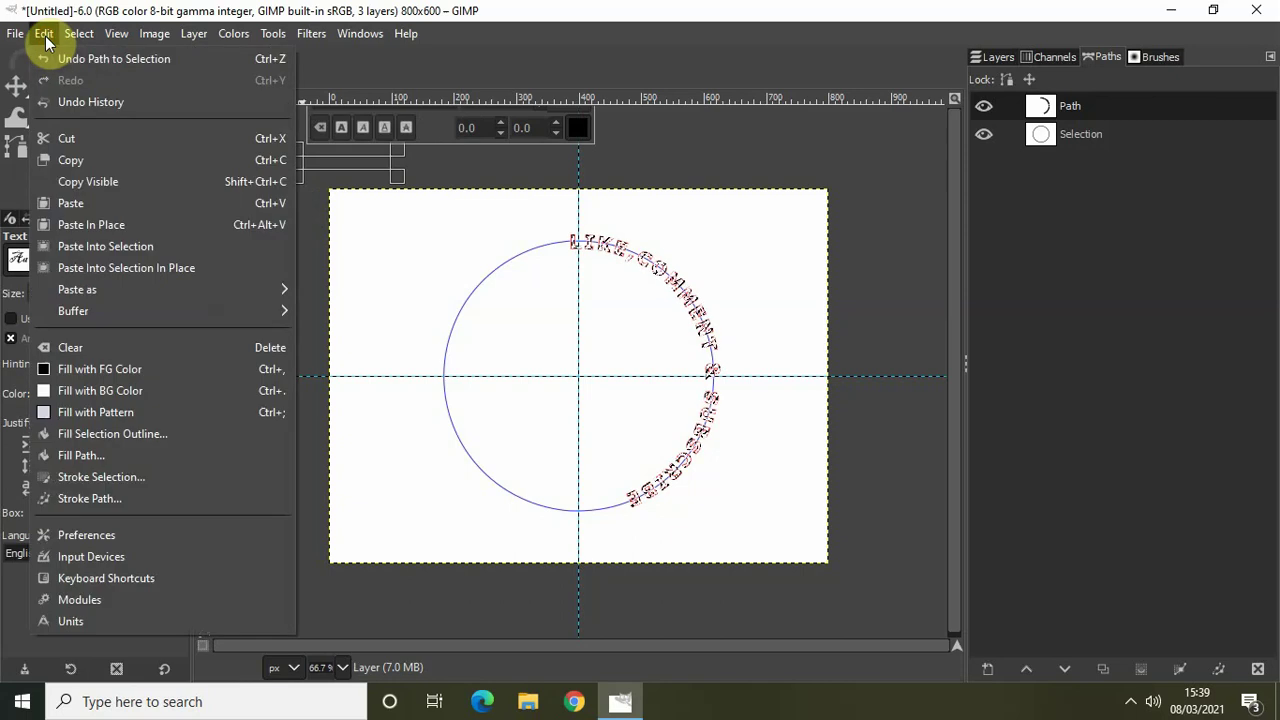
pyautogui.click(113, 368)
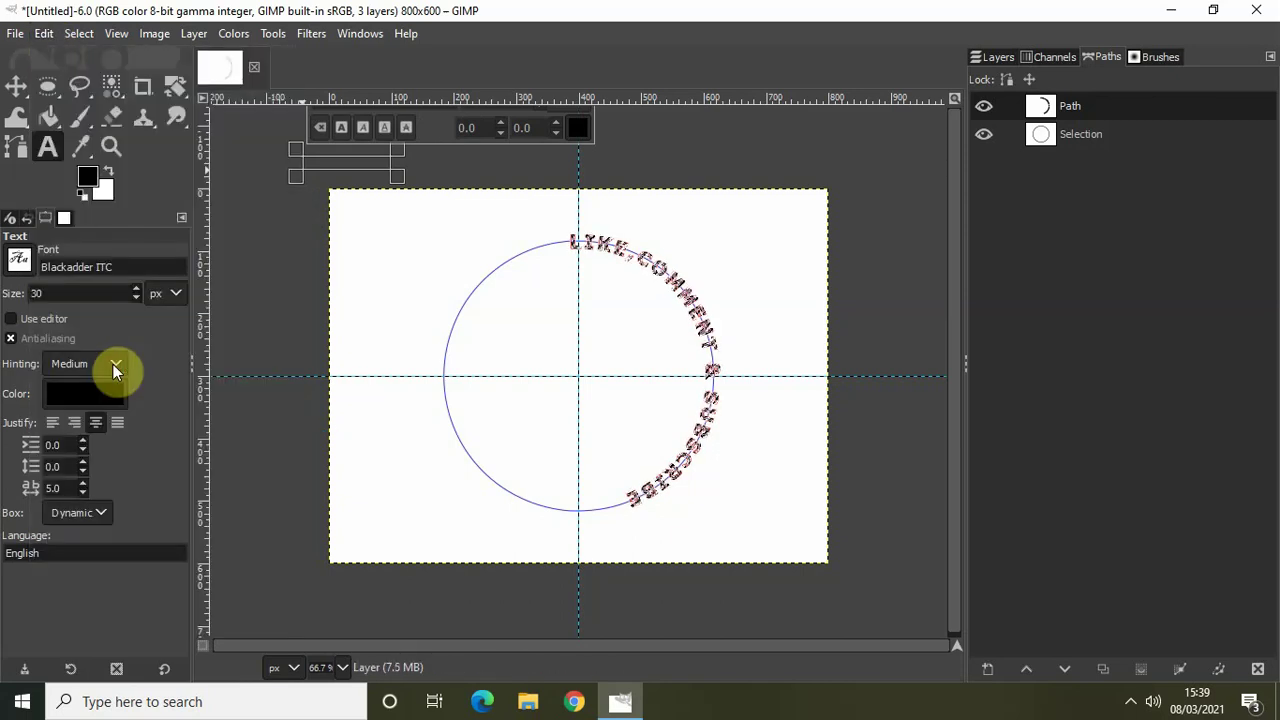
pyautogui.click(79, 33)
pyautogui.click(89, 79)
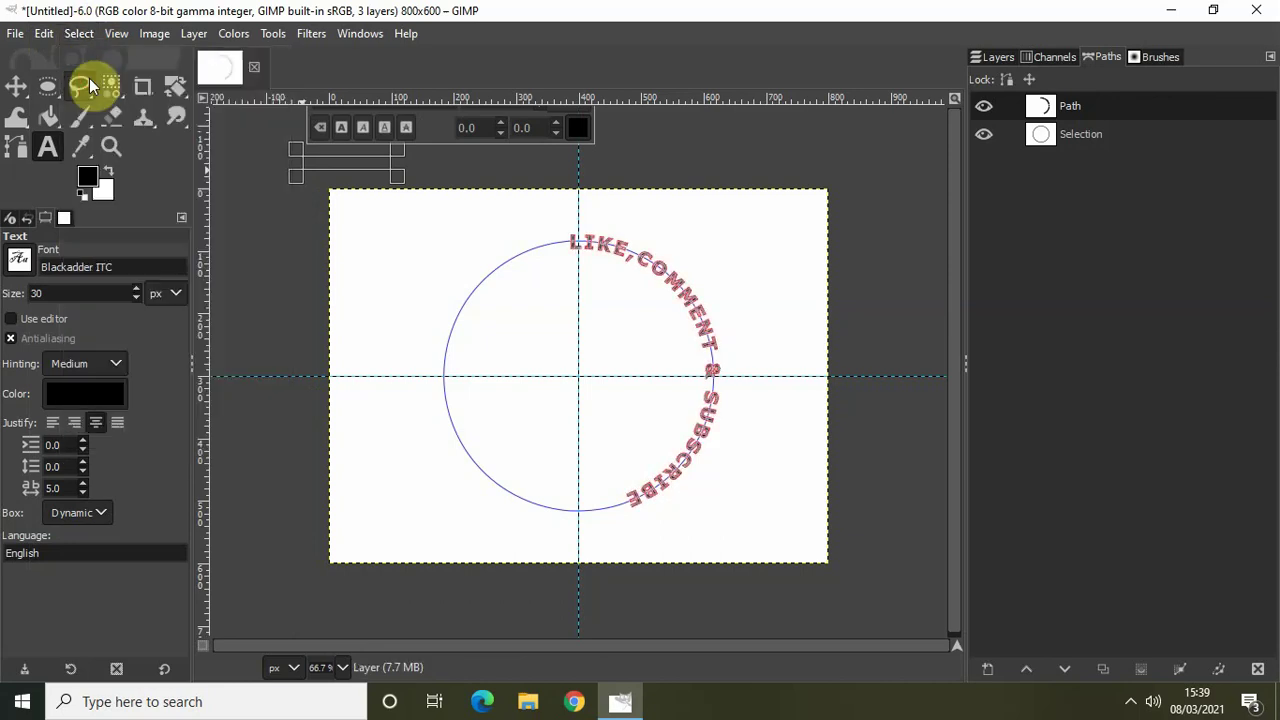
pyautogui.click(986, 56)
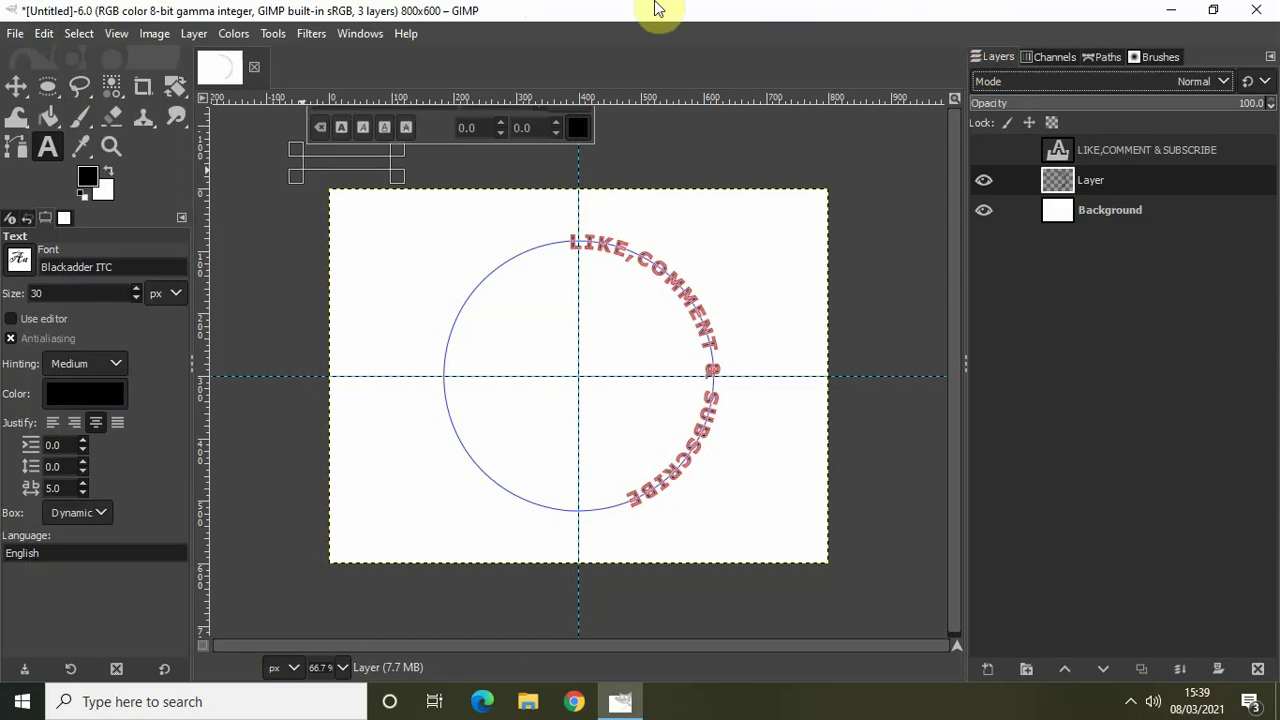
# Rotate the black text layer −77.12° around centre 400,300 to arch over the circle top.
pyautogui.click(277, 37)
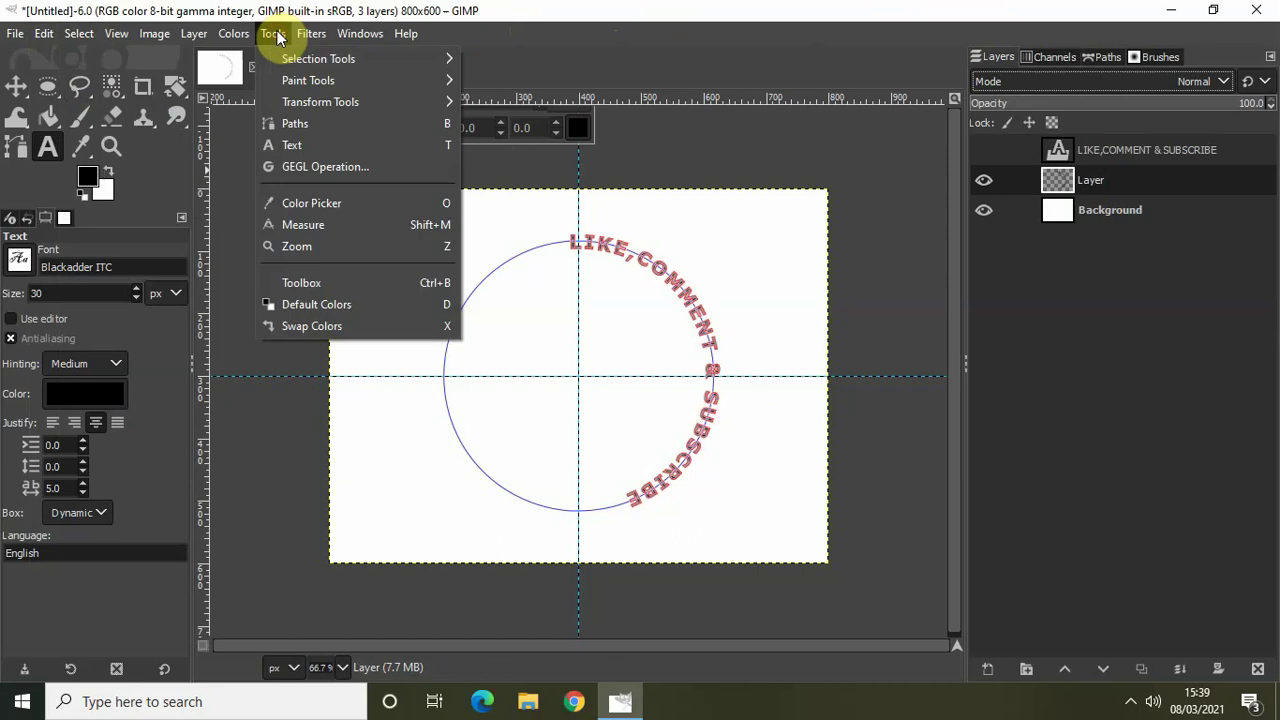
pyautogui.moveTo(393, 102)
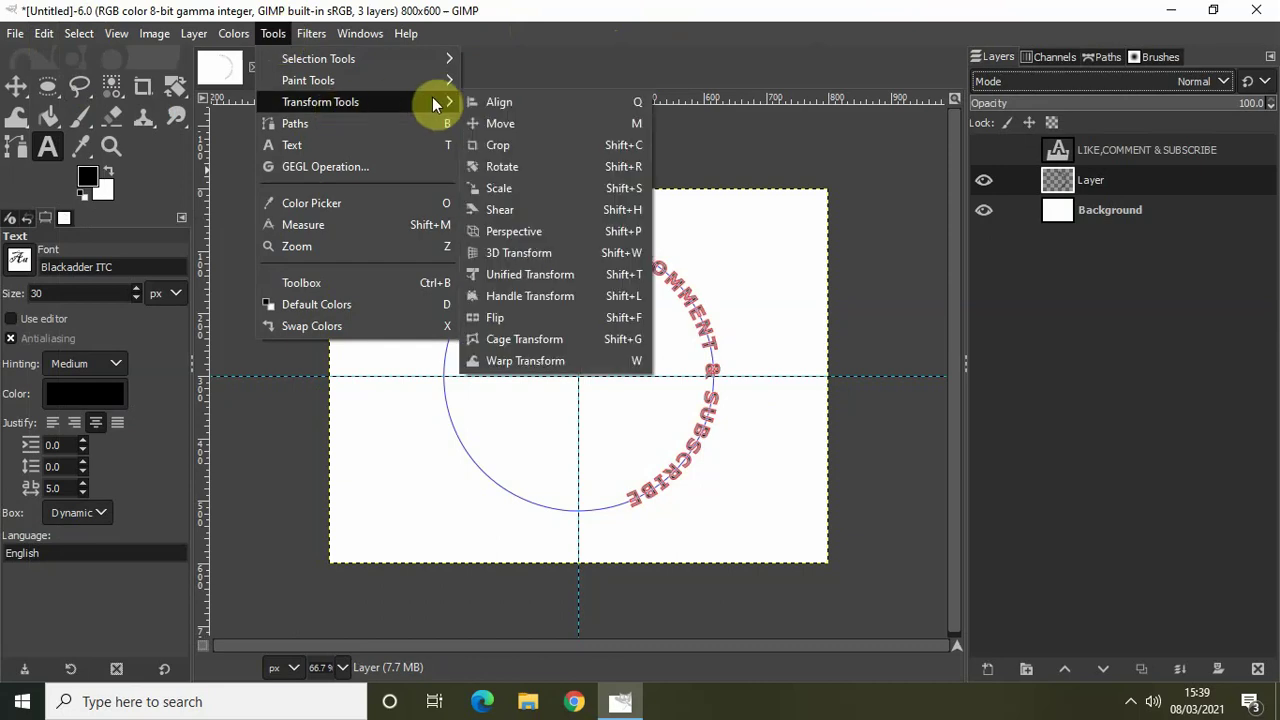
pyautogui.click(514, 166)
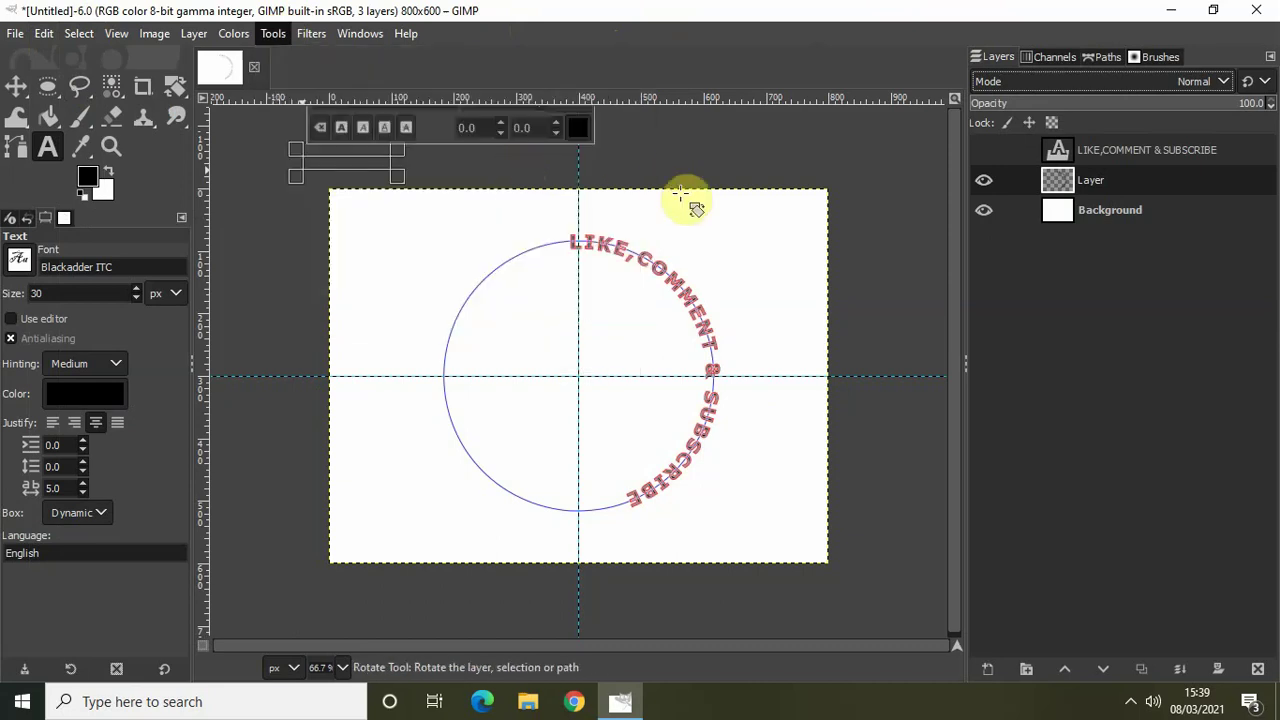
pyautogui.click(445, 312)
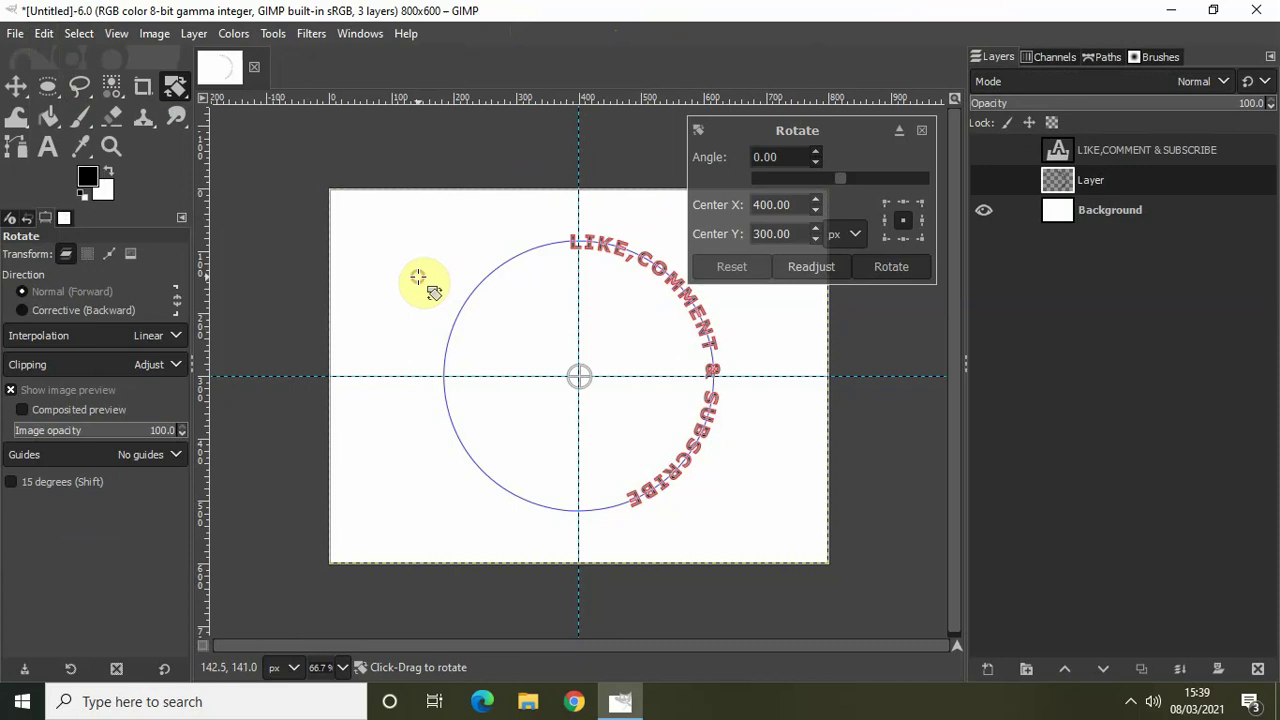
pyautogui.moveTo(506, 234); pyautogui.dragTo(384, 425)
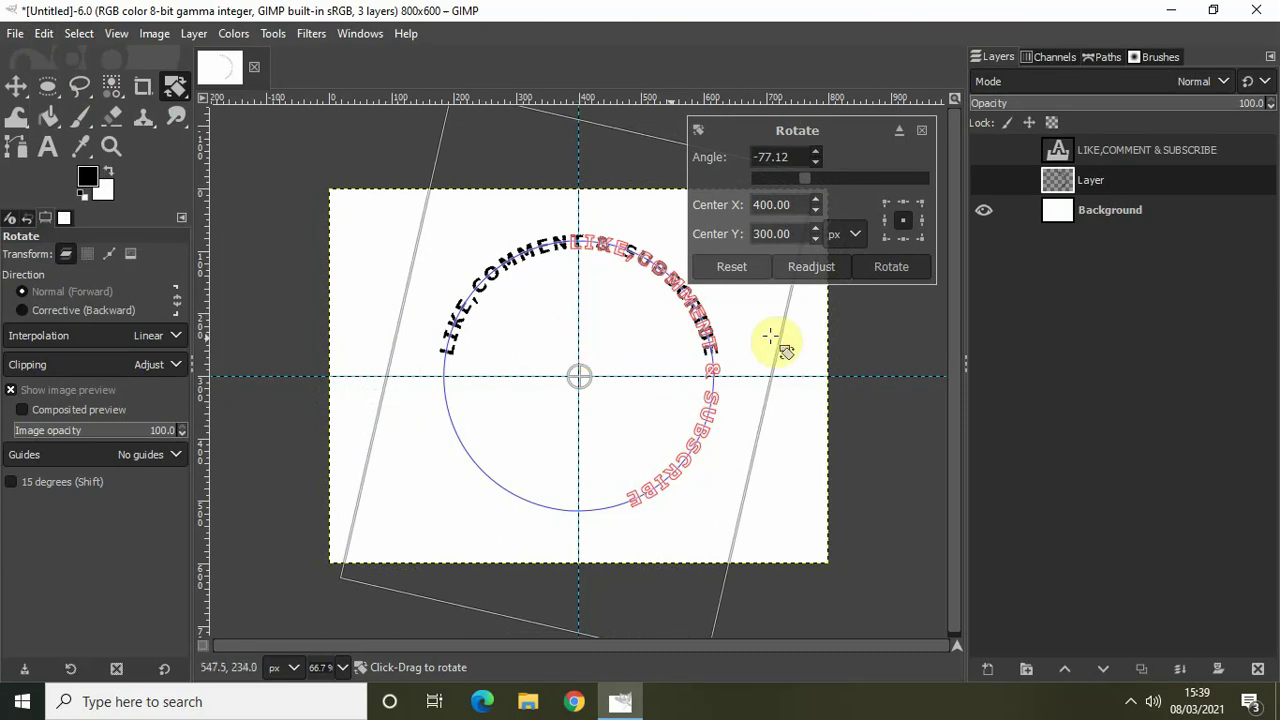
pyautogui.click(906, 269)
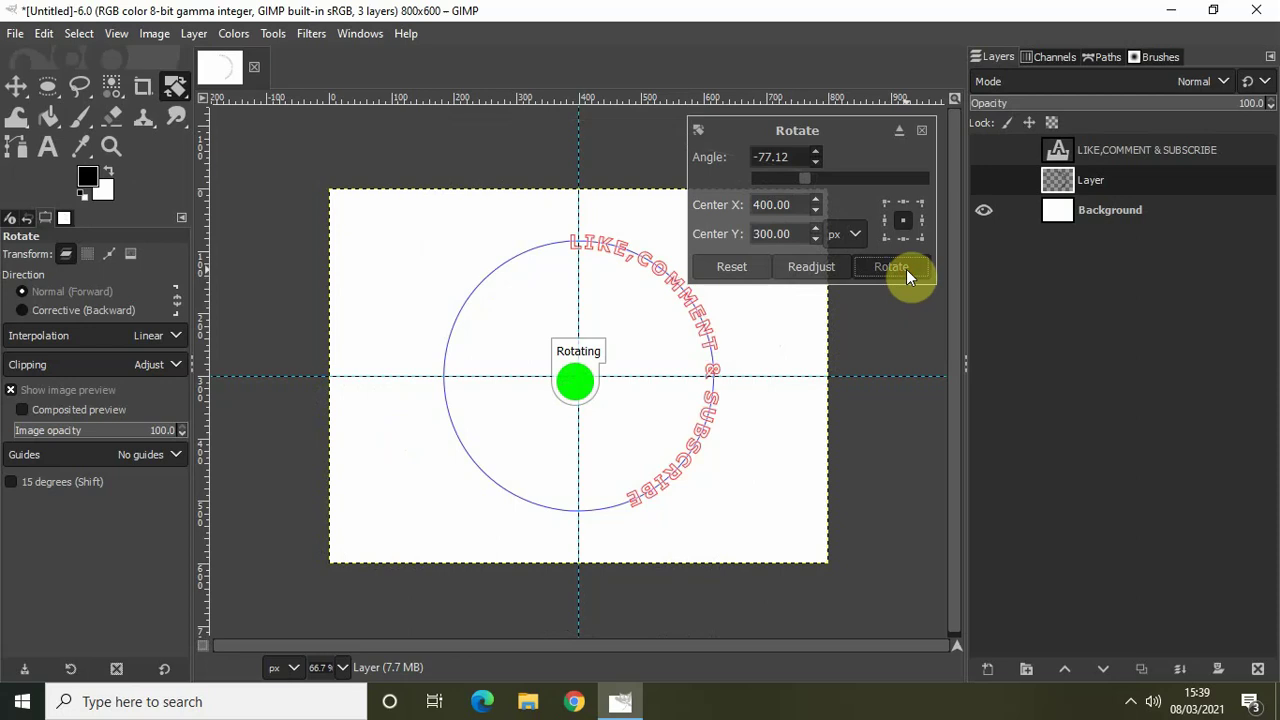
pyautogui.click(1103, 57)
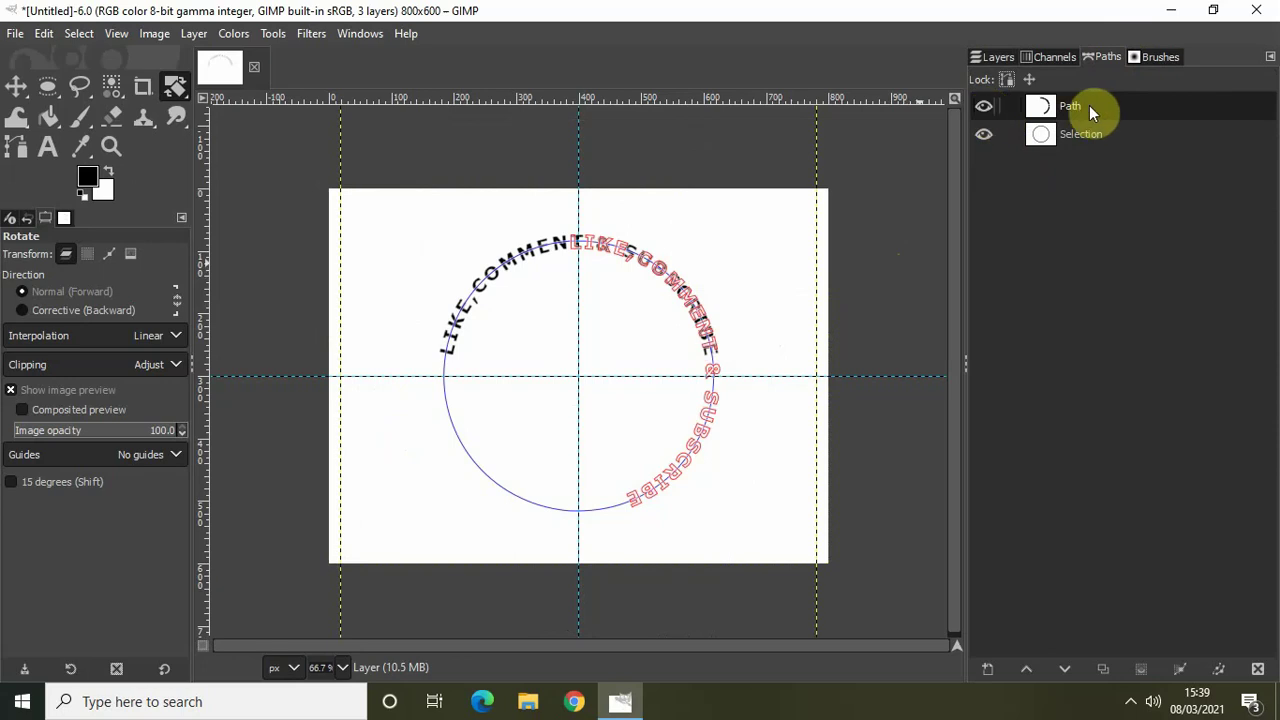
# Hide the text and circle paths, and remove all guides.
pyautogui.click(984, 107)
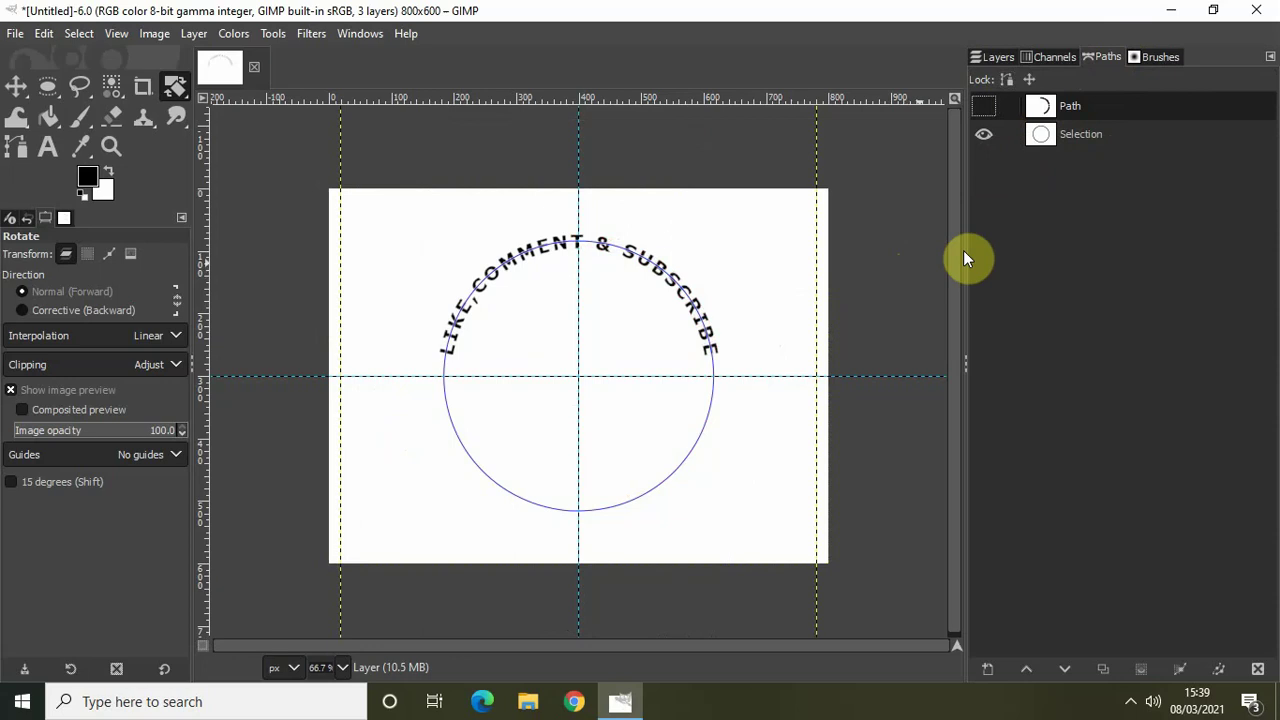
pyautogui.click(982, 134)
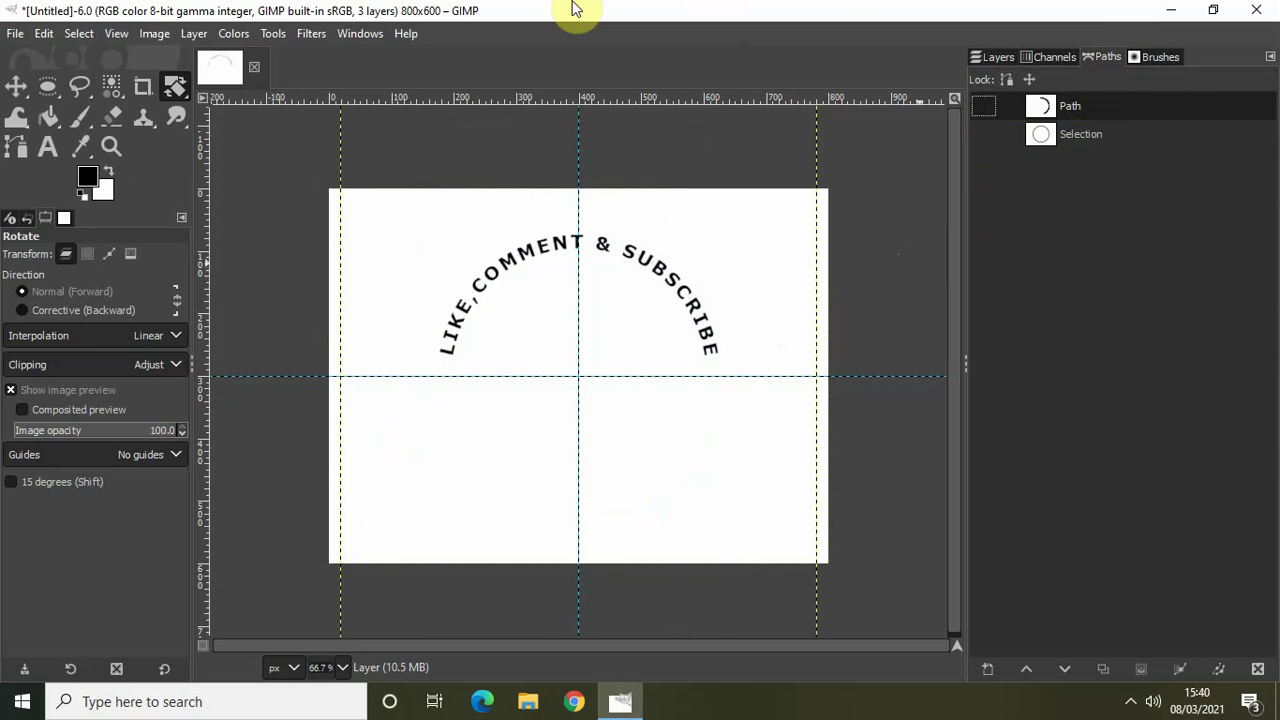
pyautogui.click(157, 37)
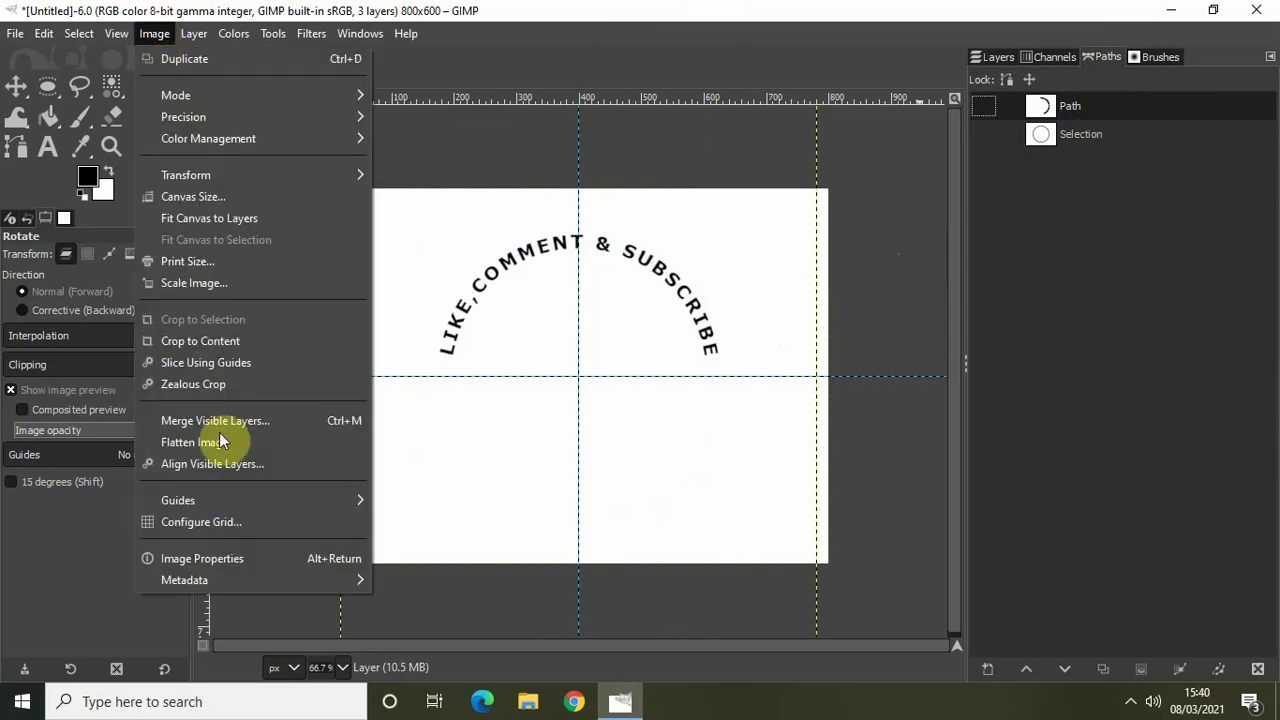
pyautogui.moveTo(245, 499)
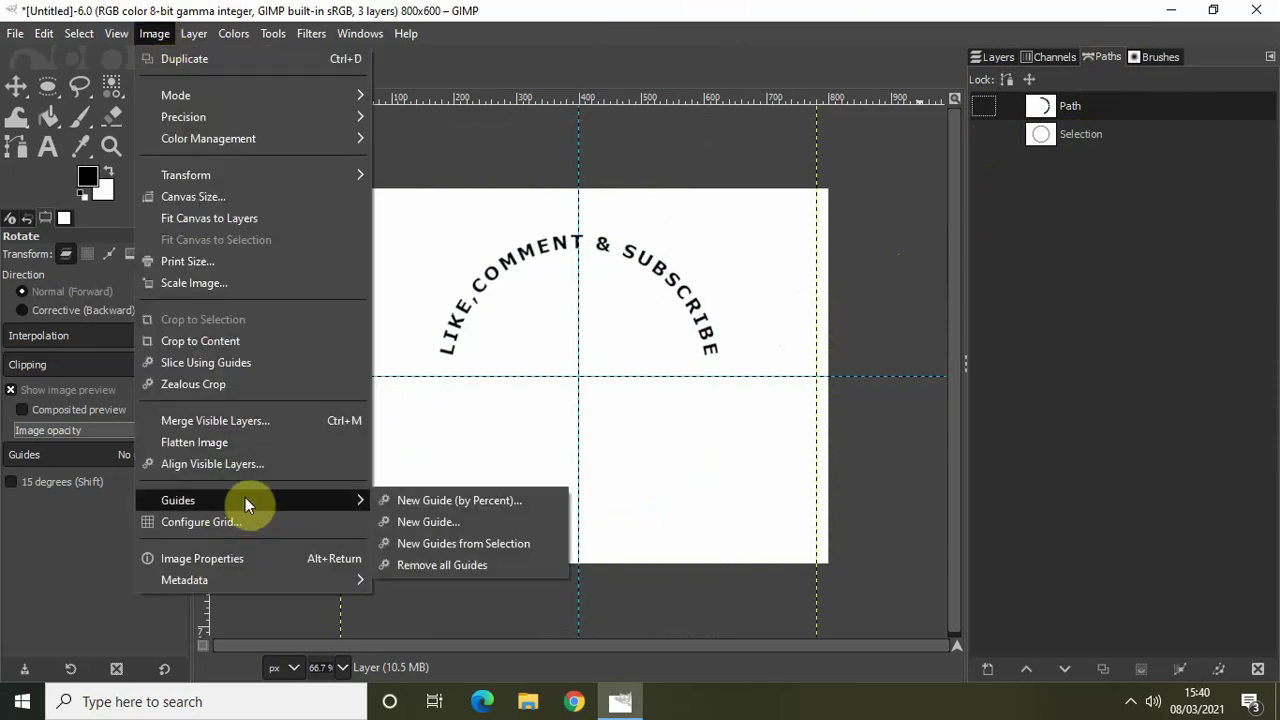
pyautogui.click(440, 565)
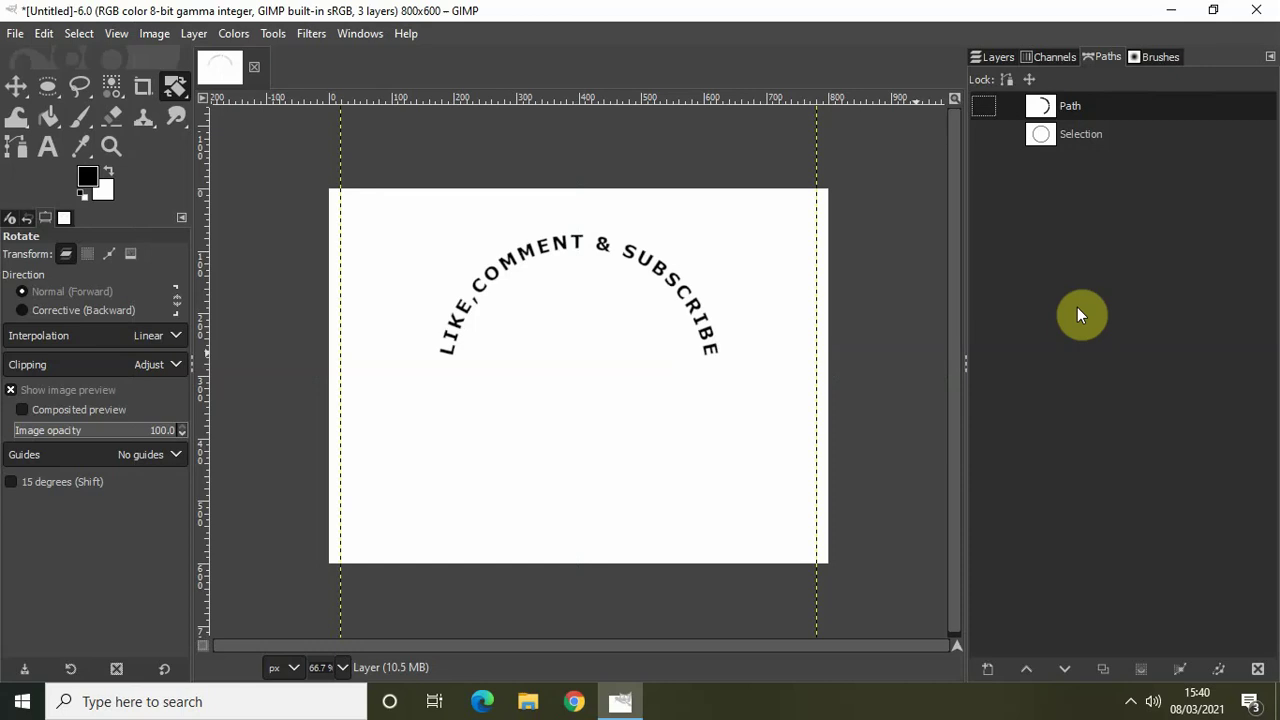
# Make the circular Selection path visible again on the canvas.
pyautogui.click(993, 57)
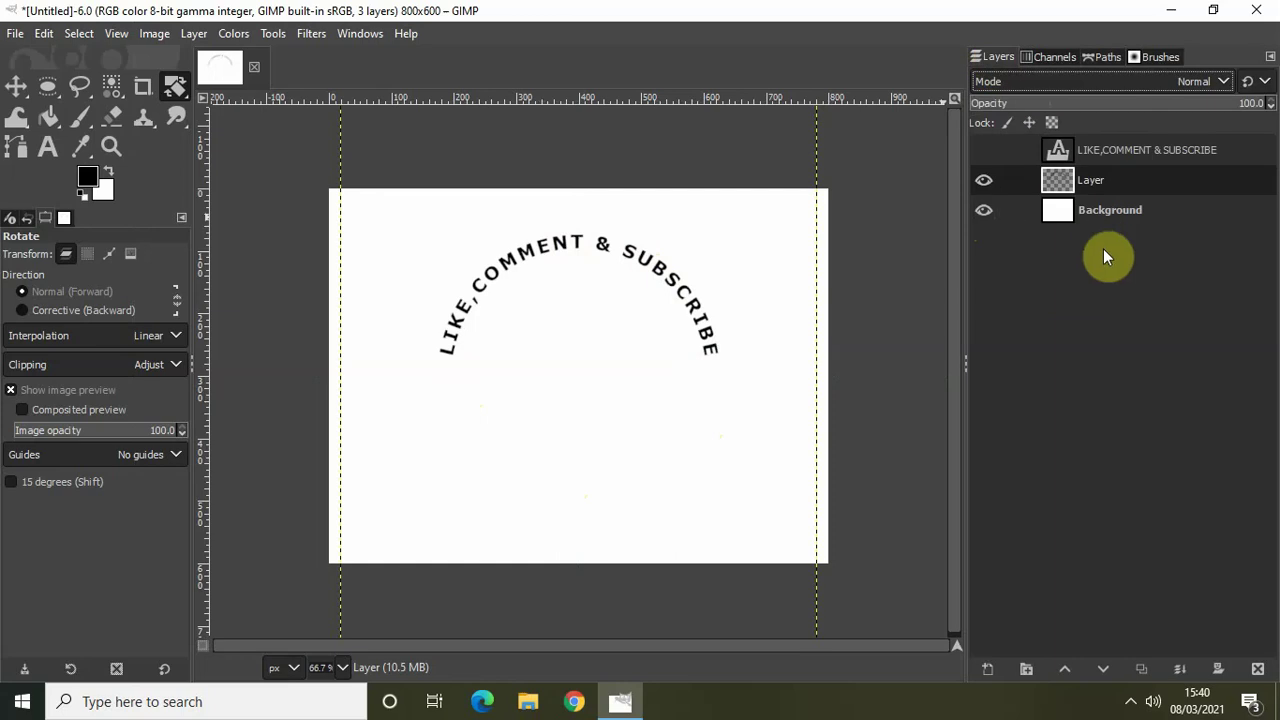
pyautogui.click(1105, 58)
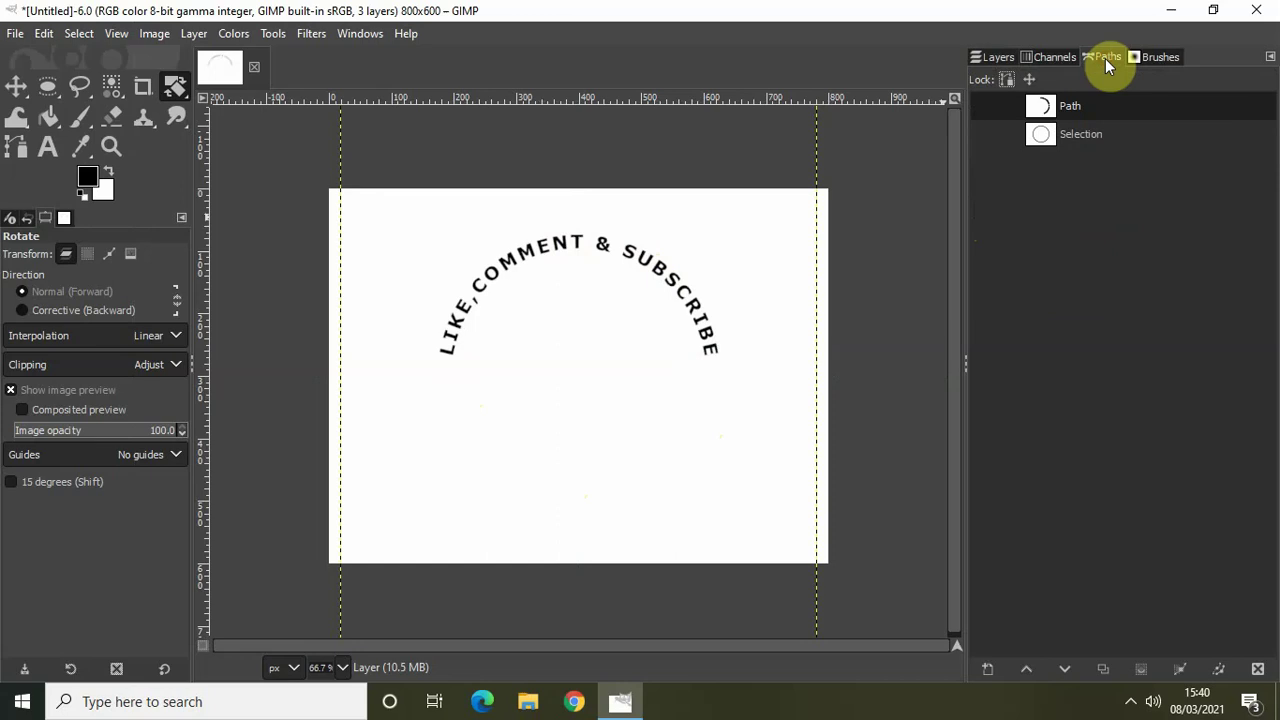
pyautogui.click(1095, 134)
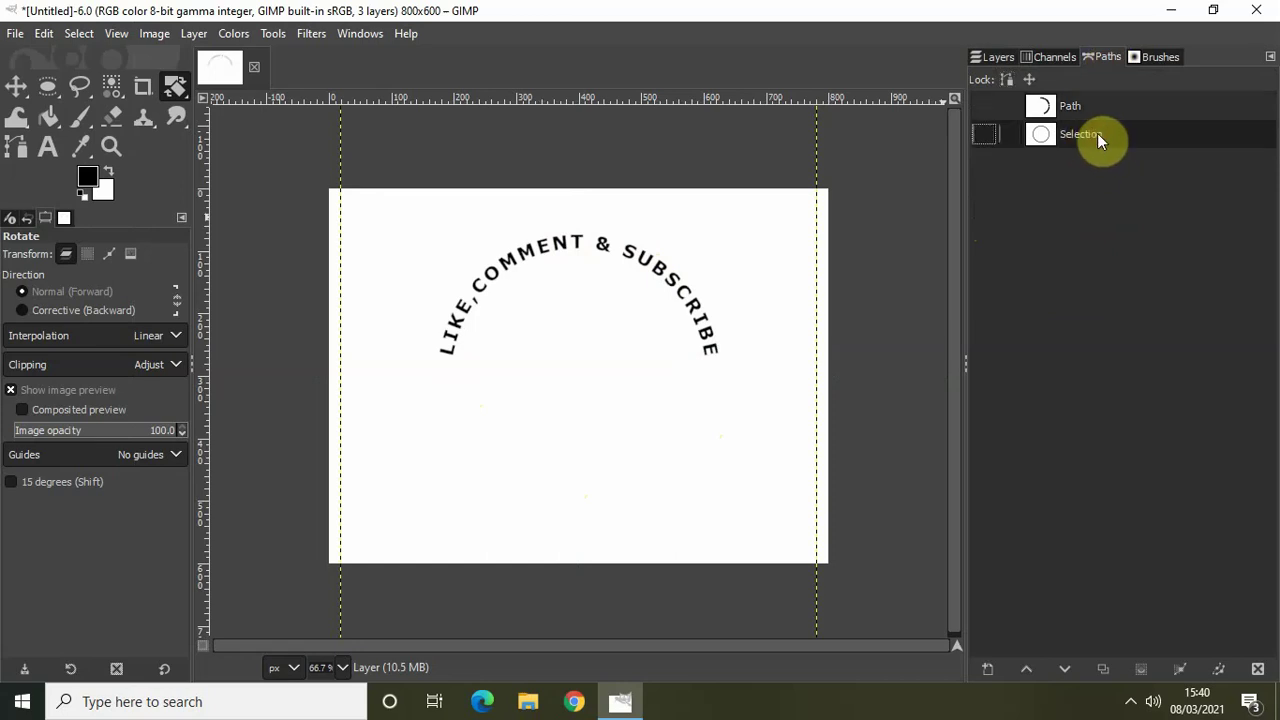
pyautogui.click(984, 134)
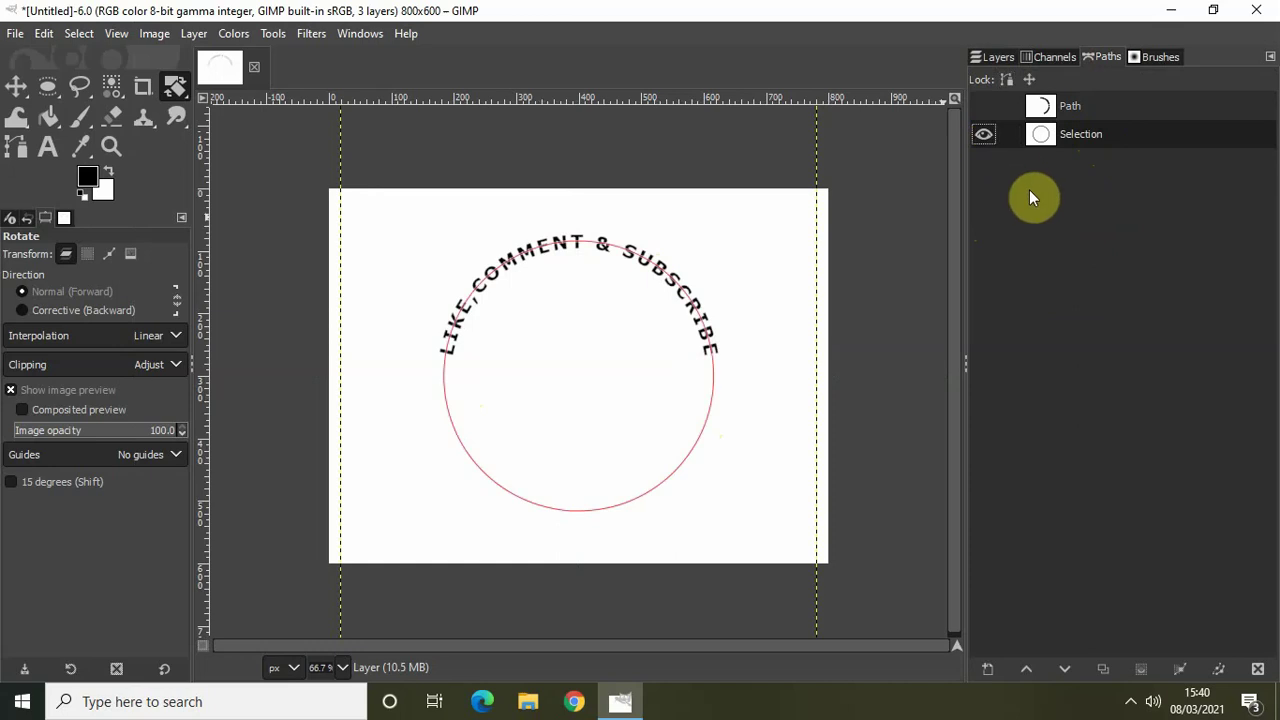
pyautogui.click(995, 57)
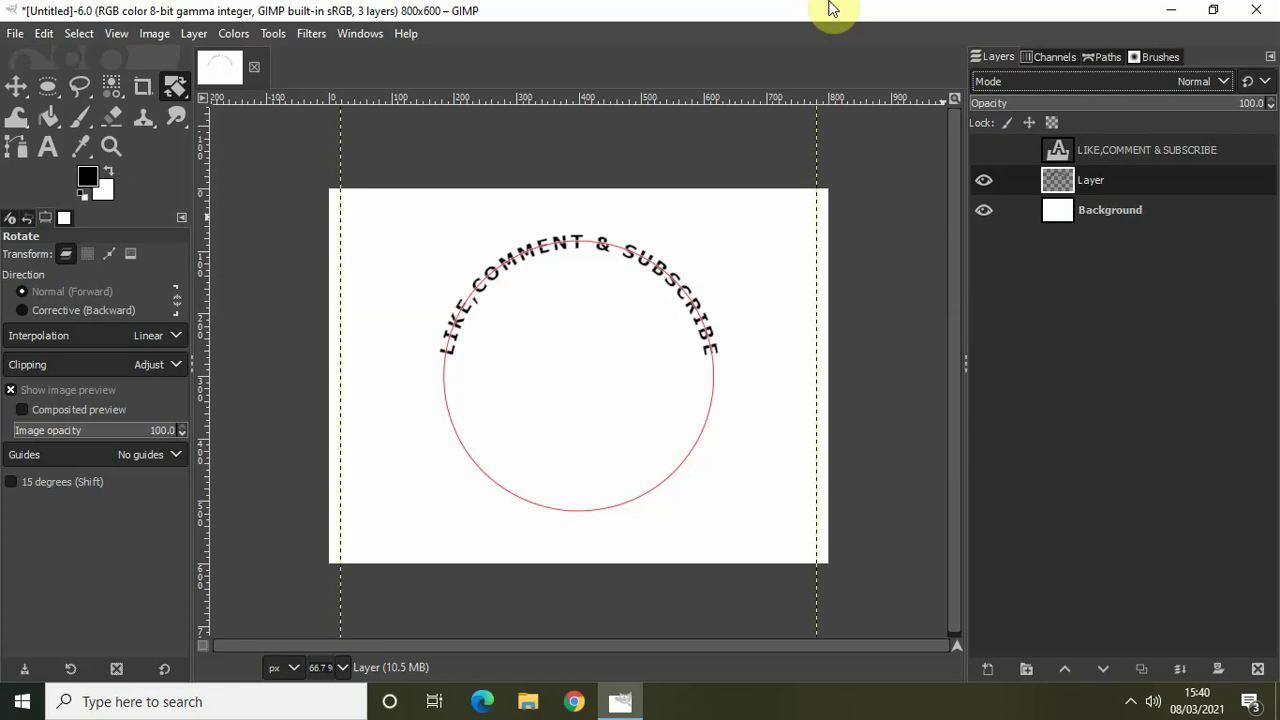
# Pick the Flip tool with its Transform mode set to Path.
pyautogui.click(274, 34)
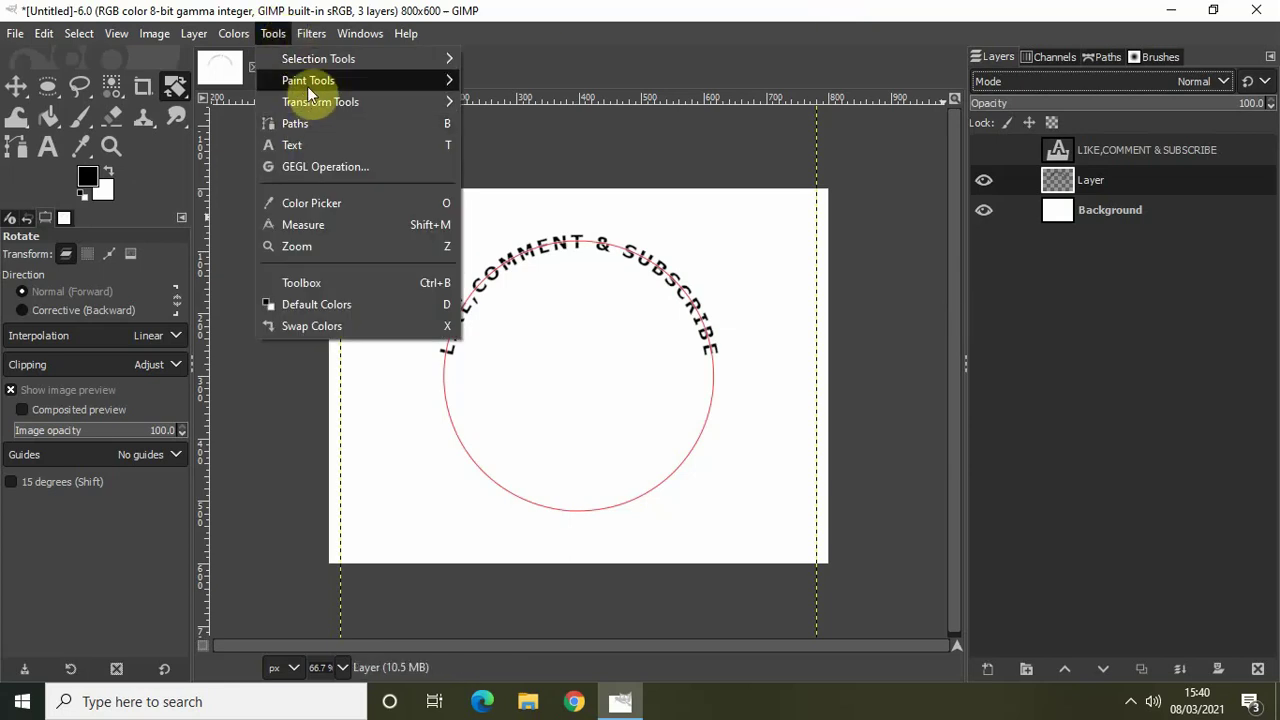
pyautogui.moveTo(314, 101)
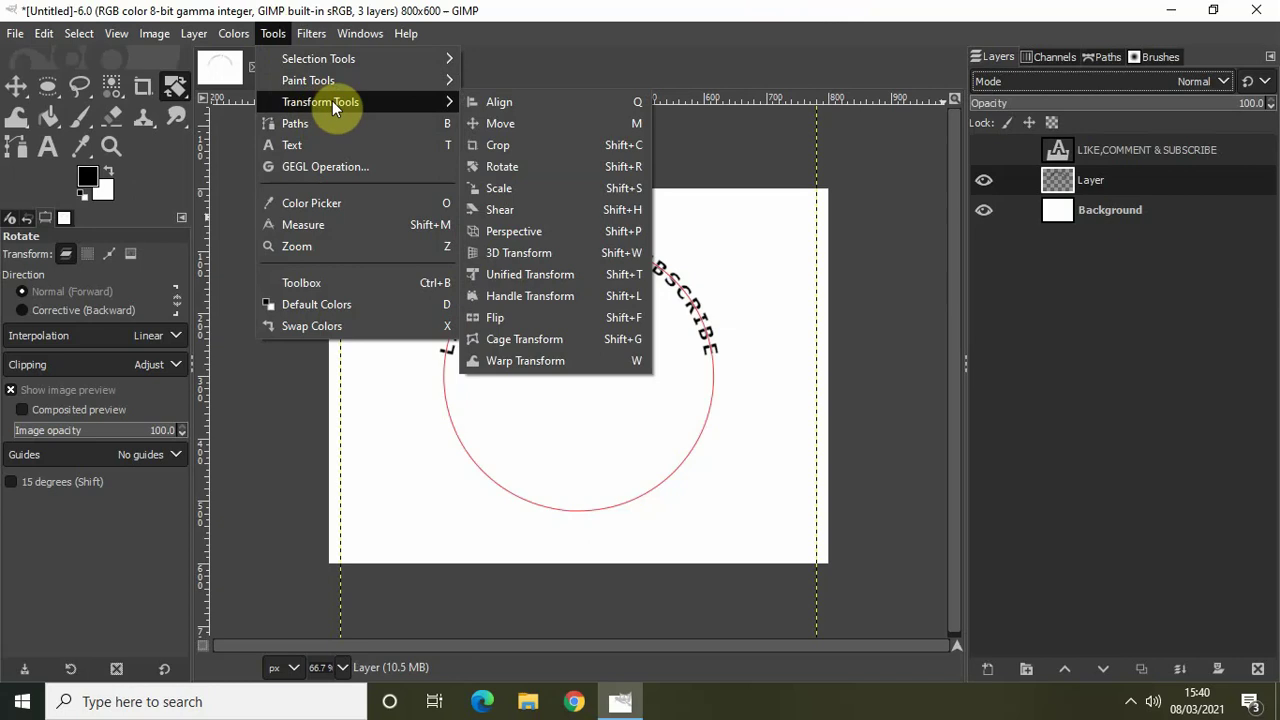
pyautogui.click(537, 320)
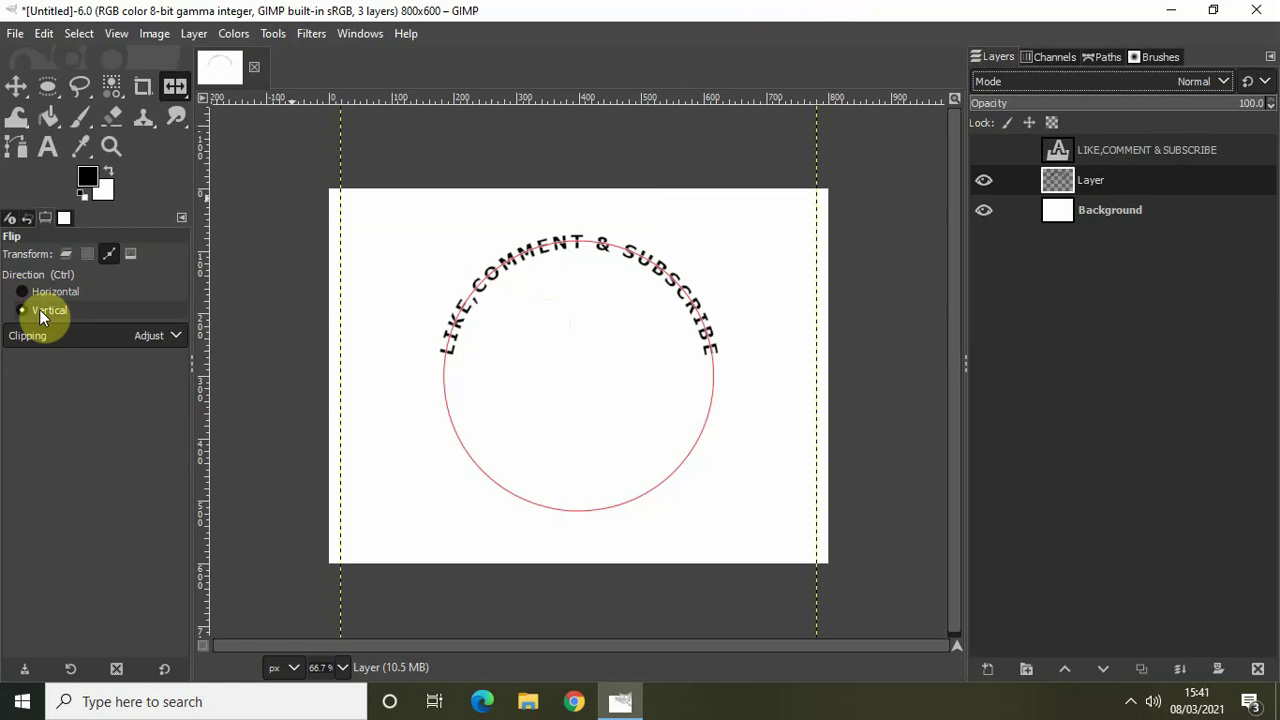
pyautogui.click(111, 257)
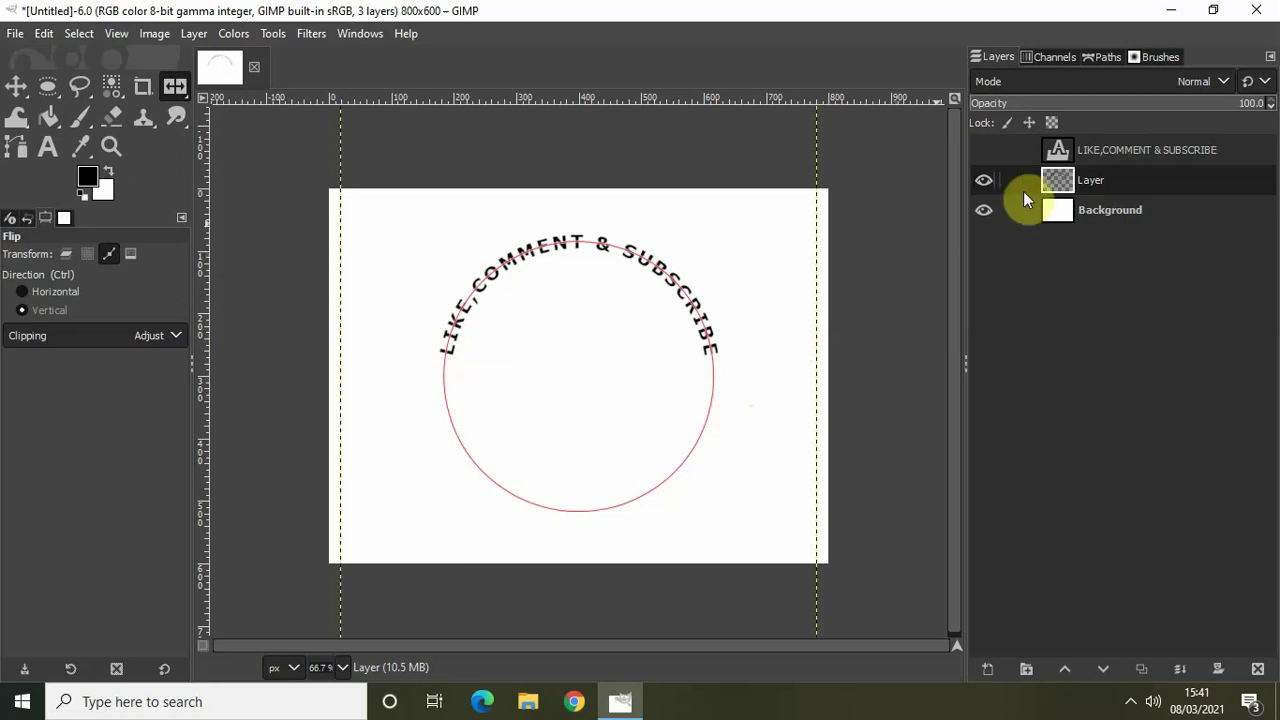
# Bend the LIKE,COMMENT & SUBSCRIBE text layer along the circle path, then select the Background layer.
pyautogui.click(1107, 146)
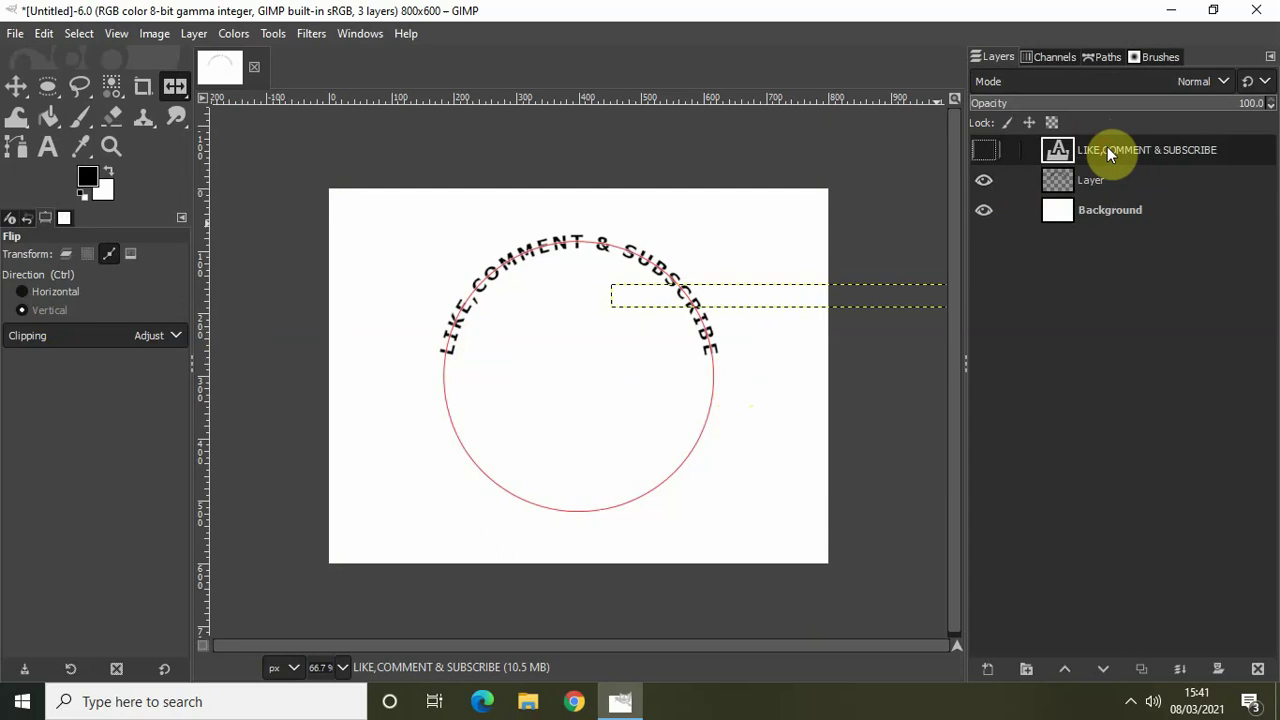
pyautogui.rightClick(1107, 146)
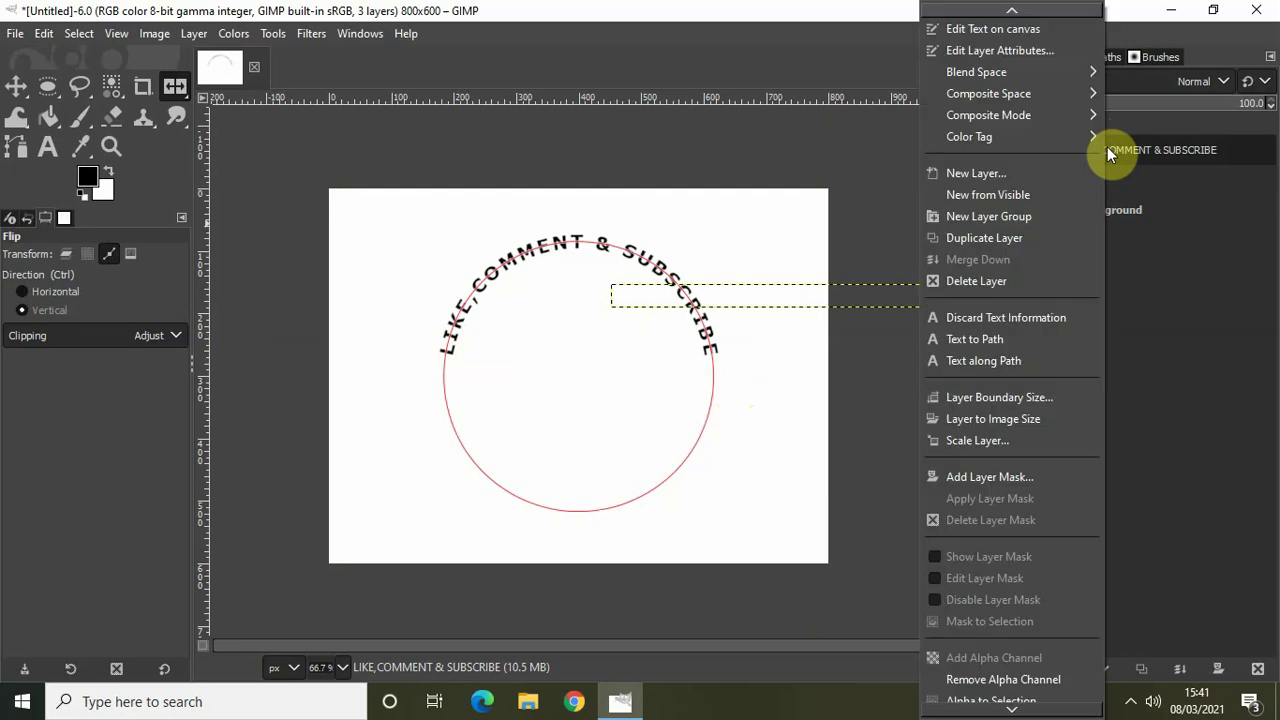
pyautogui.click(1035, 364)
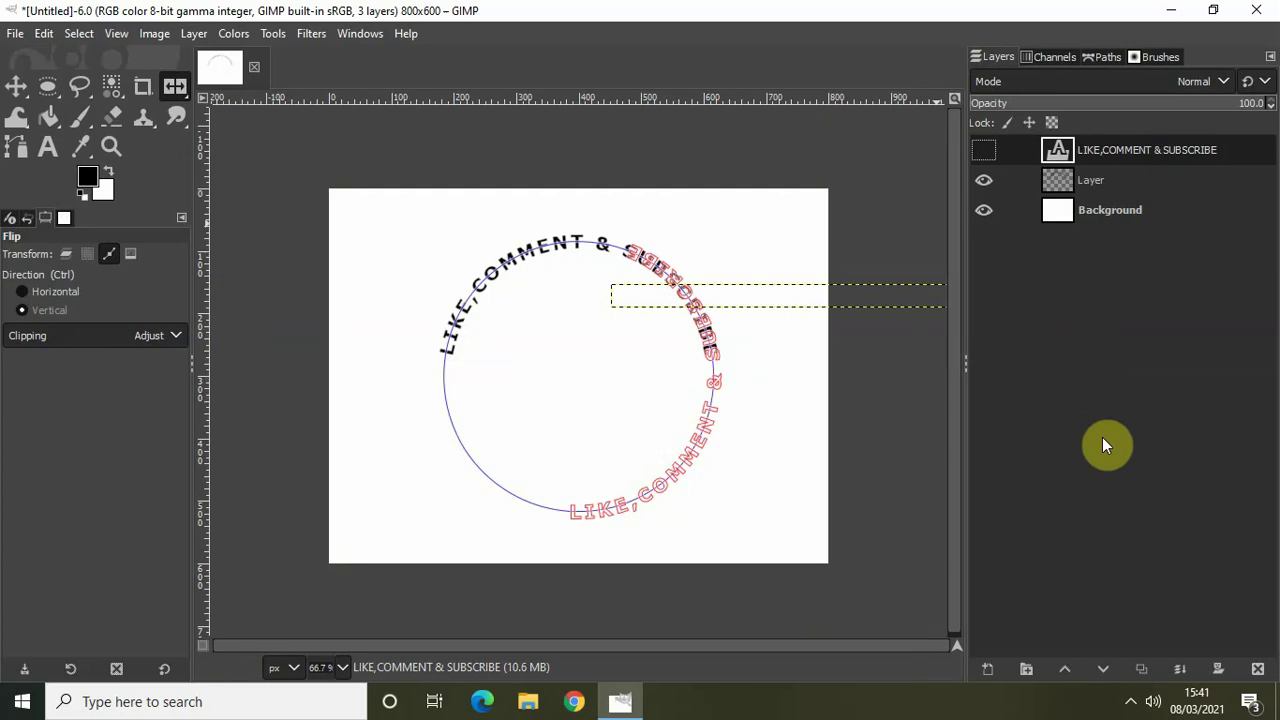
pyautogui.click(1111, 216)
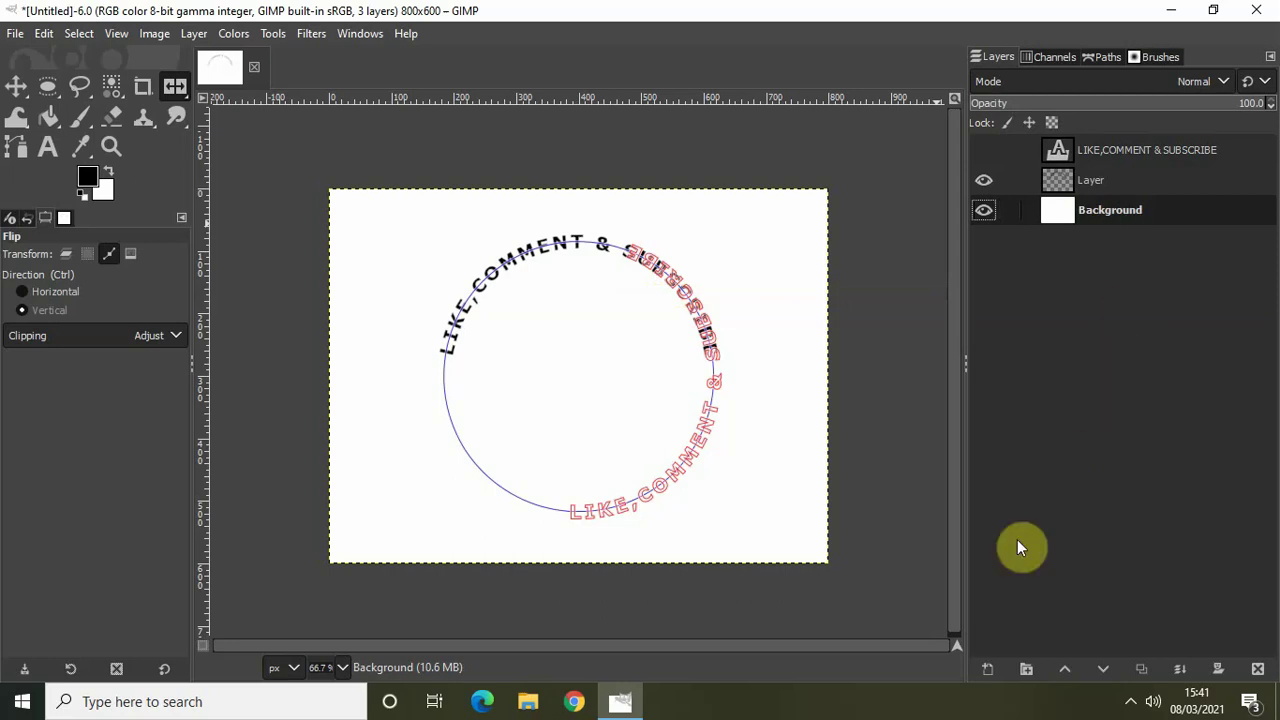
# Add a transparent Layer #1 and turn the wrapped text path into a selection.
pyautogui.click(985, 669)
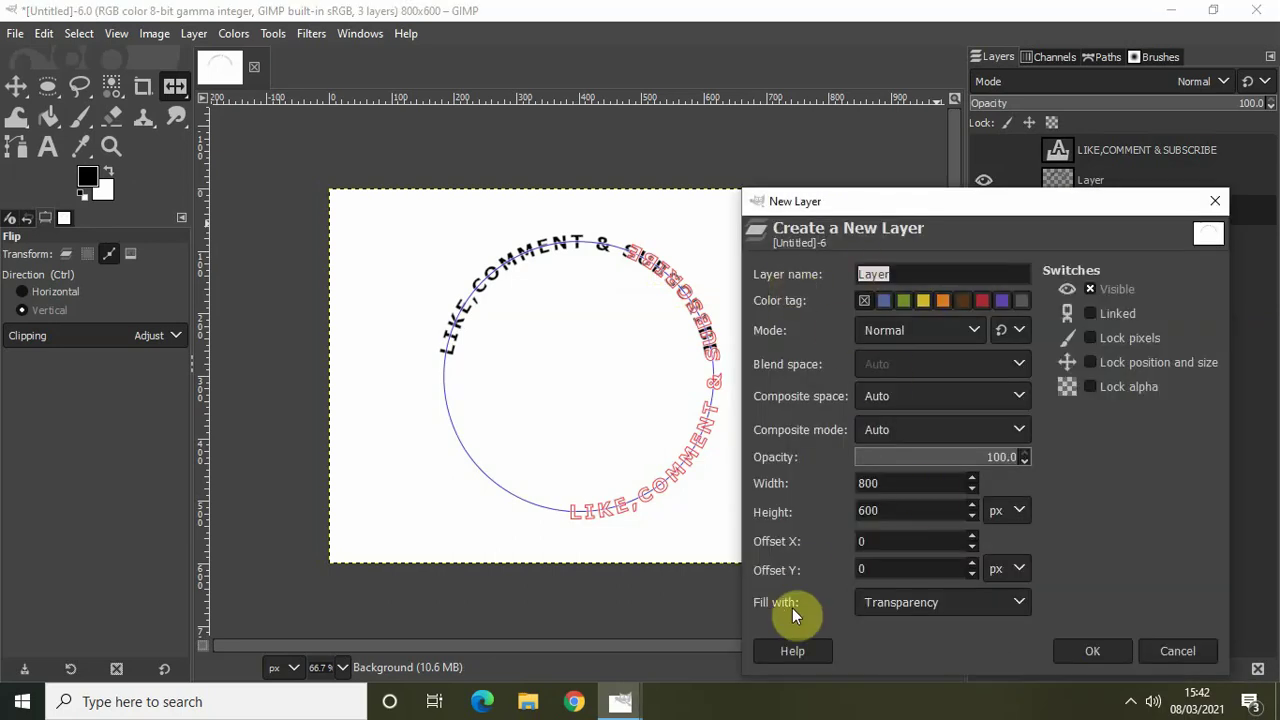
pyautogui.click(1084, 654)
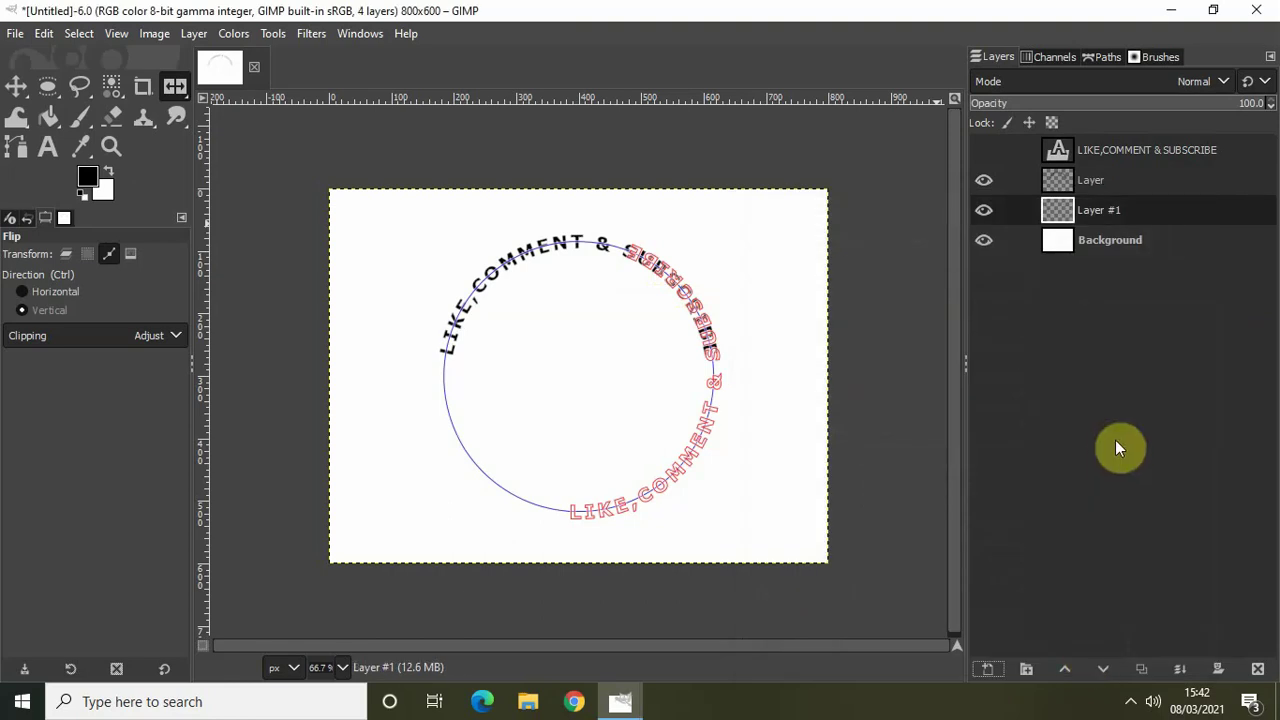
pyautogui.click(1099, 54)
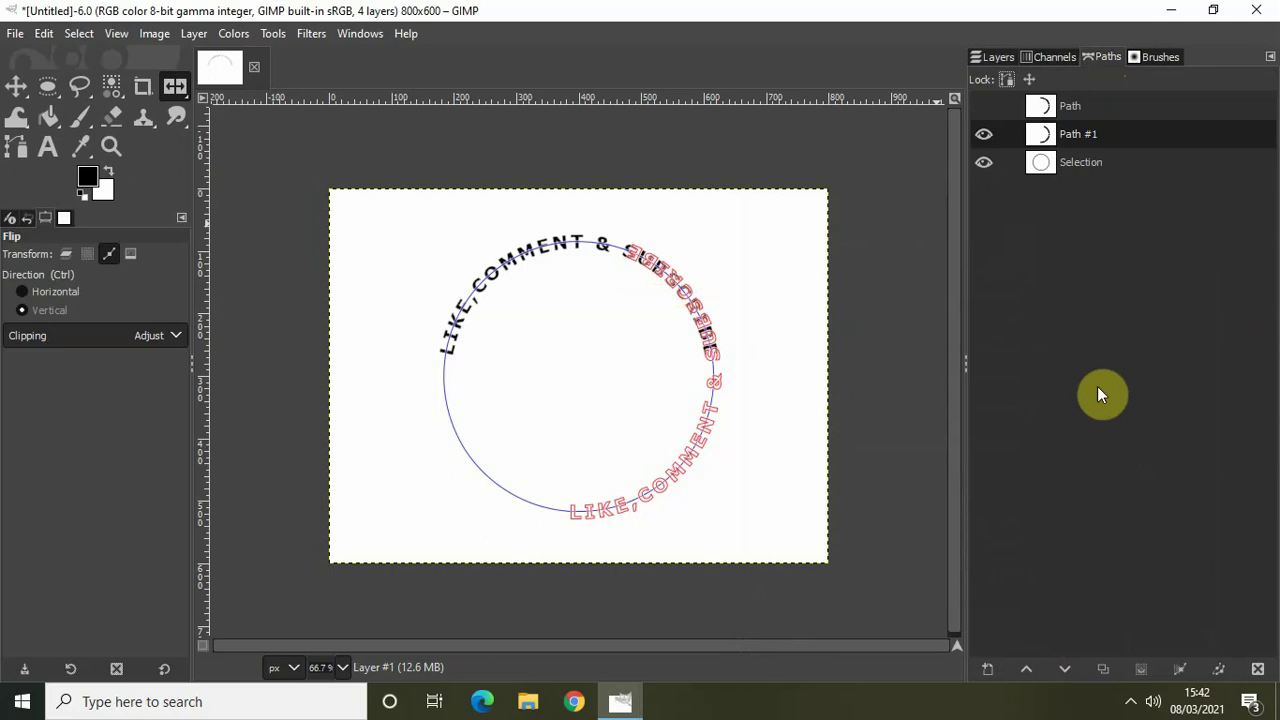
pyautogui.click(1135, 671)
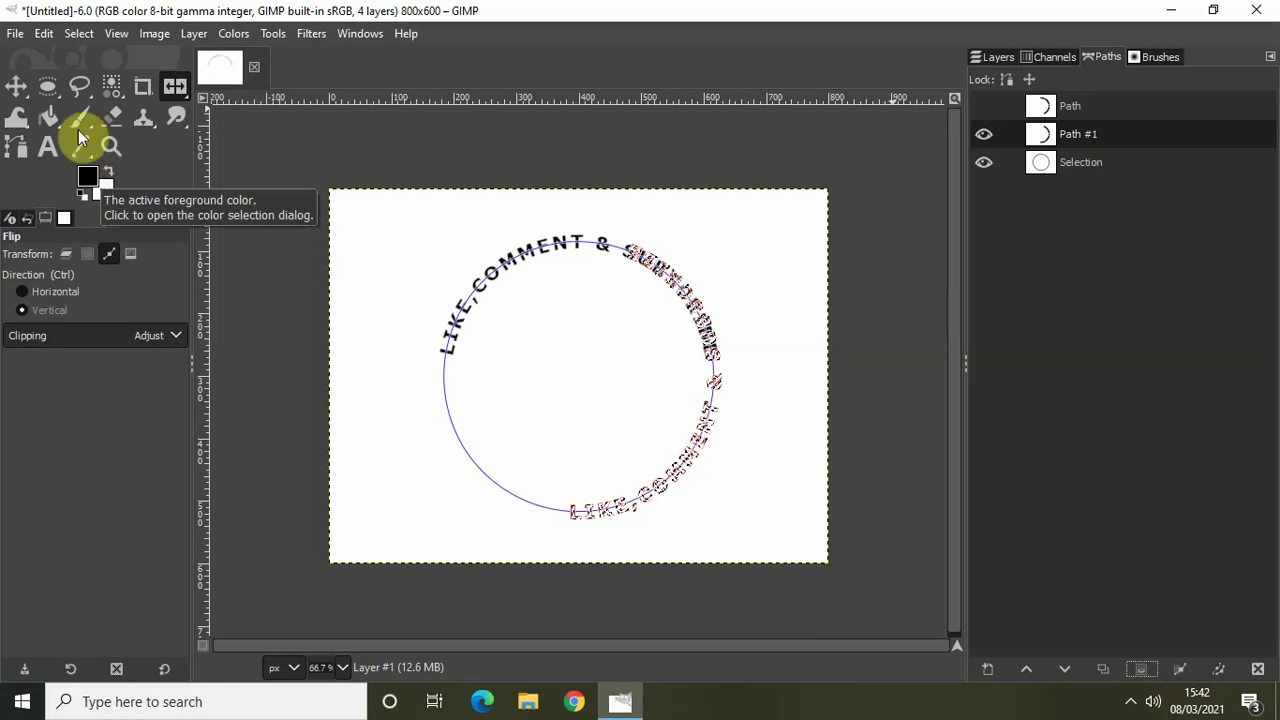
# Fill the text selection with the black foreground color, then deselect.
pyautogui.click(43, 35)
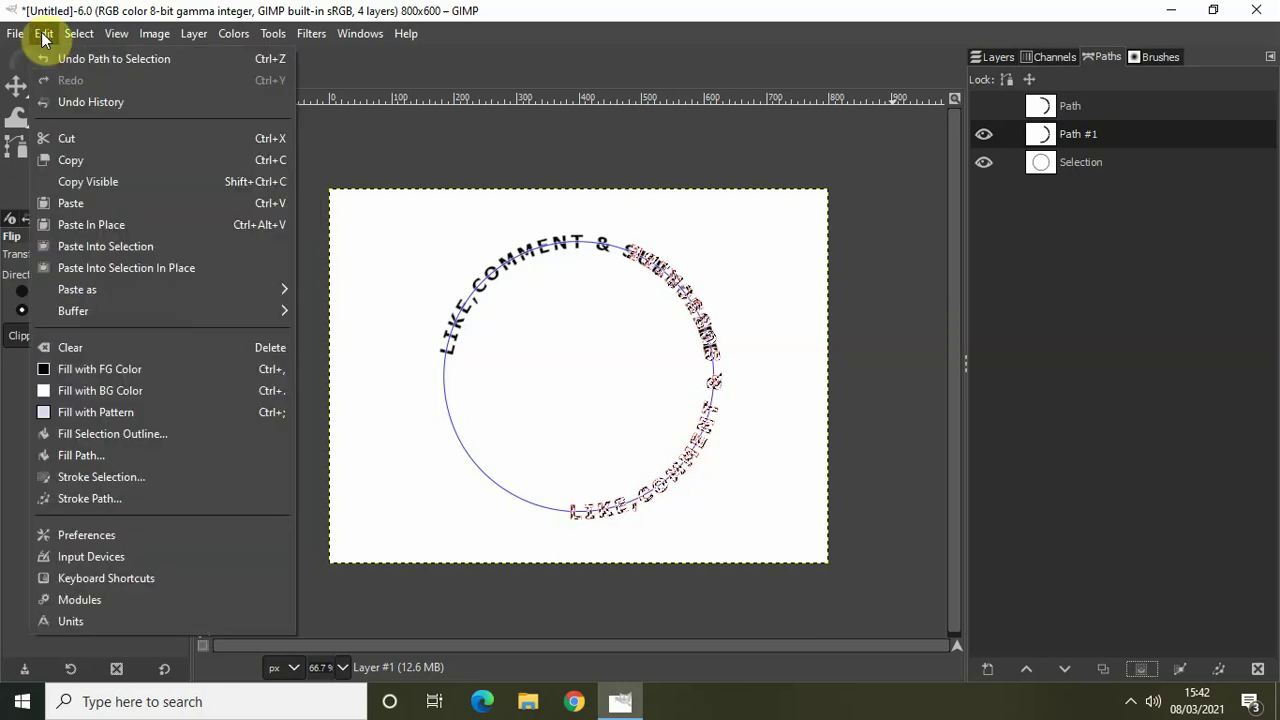
pyautogui.click(87, 368)
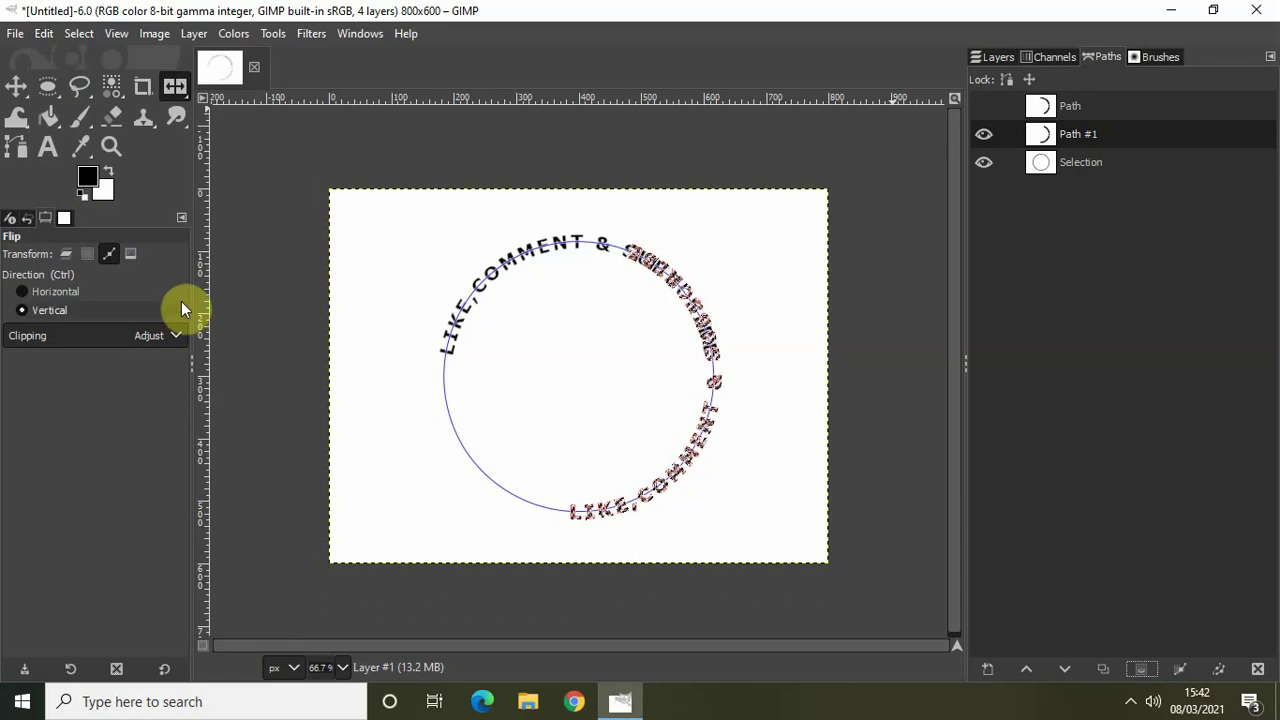
pyautogui.click(78, 34)
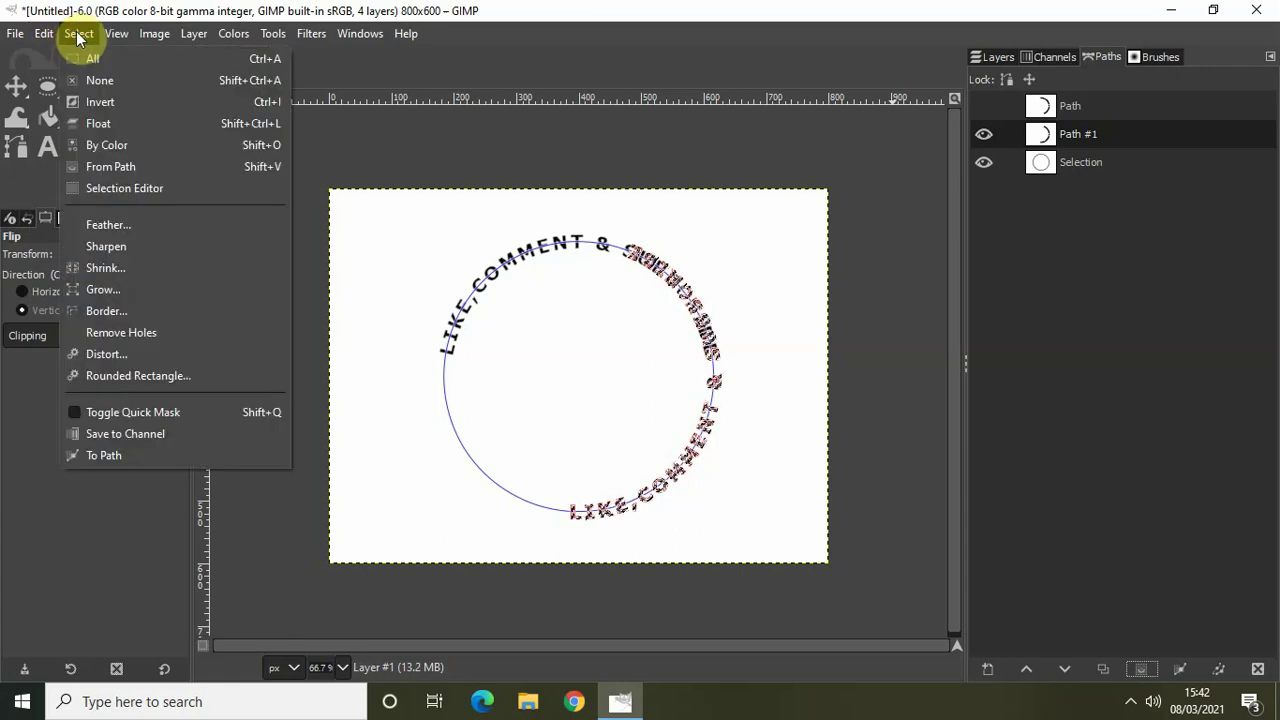
pyautogui.click(92, 77)
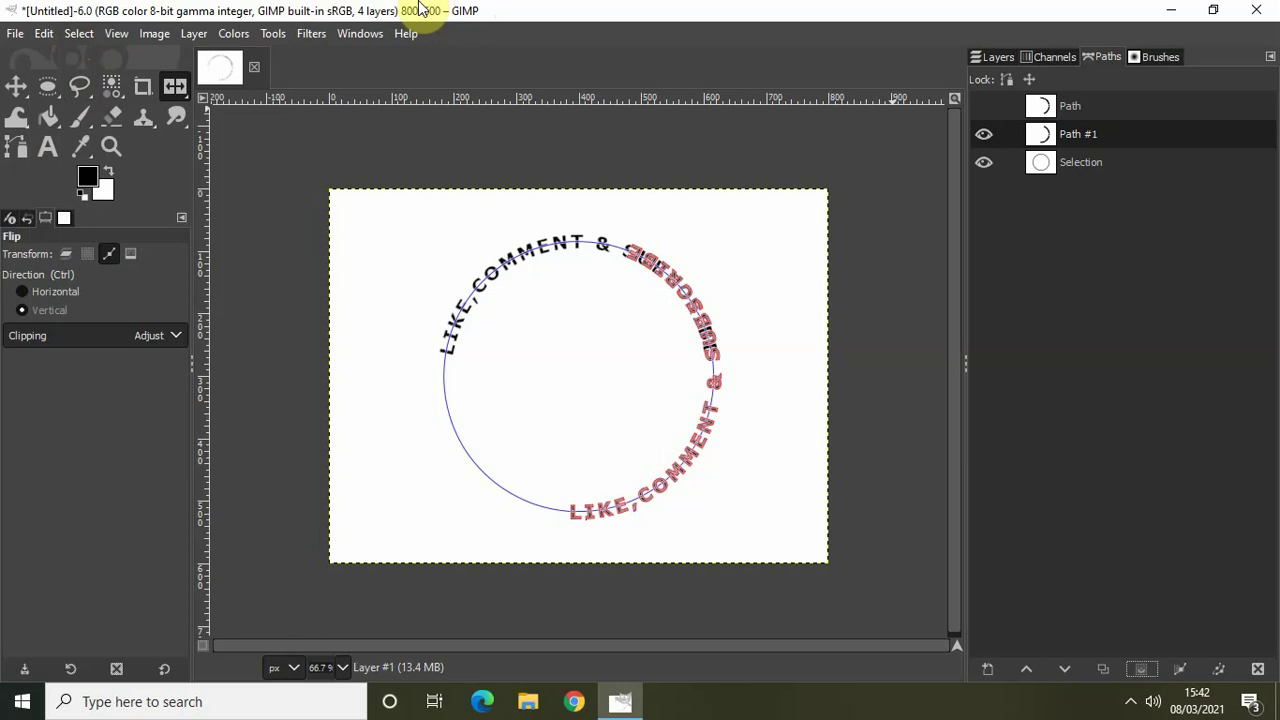
# Rotate Layer #1 by 77.70° around the image centre (400,300) so its text arcs below.
pyautogui.click(995, 57)
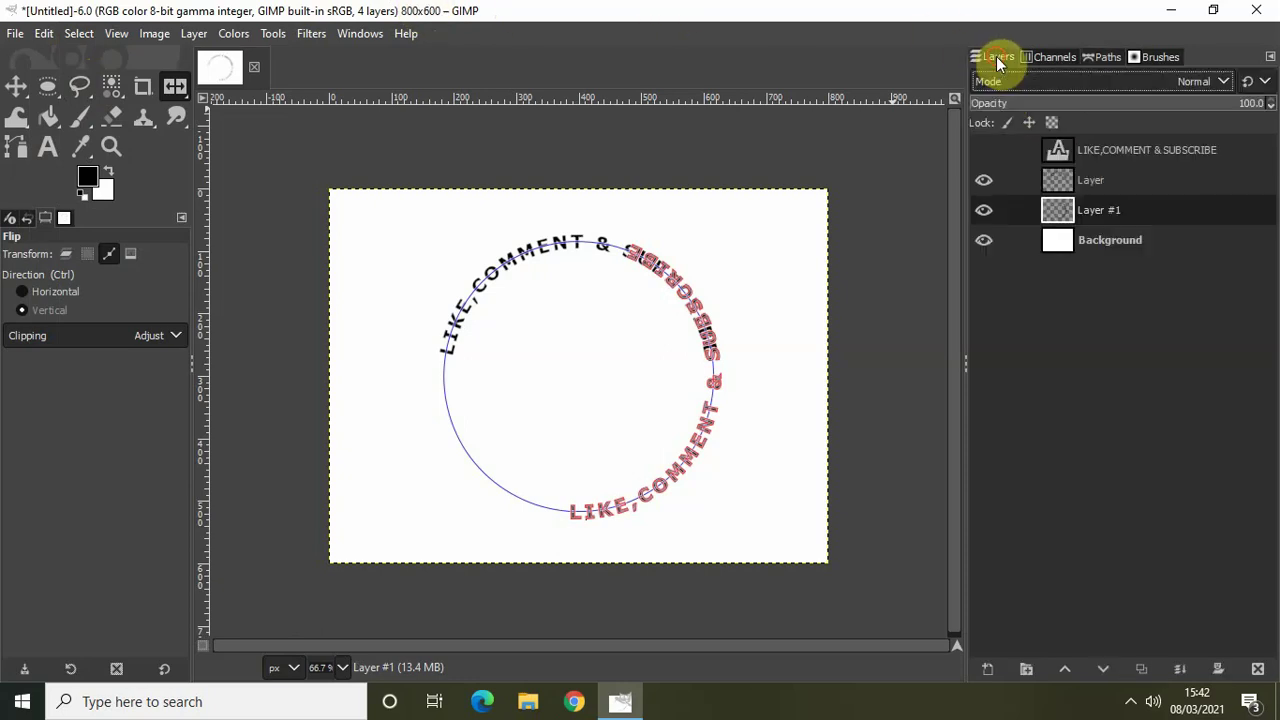
pyautogui.click(273, 33)
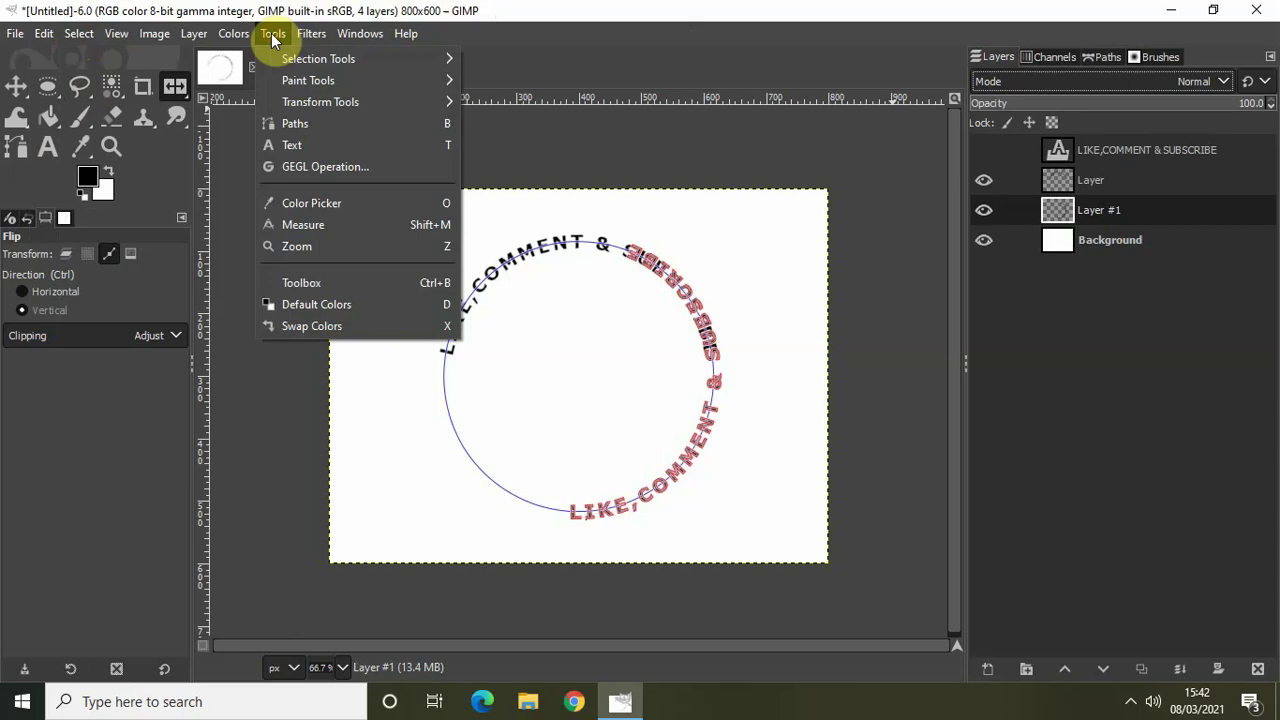
pyautogui.moveTo(380, 101)
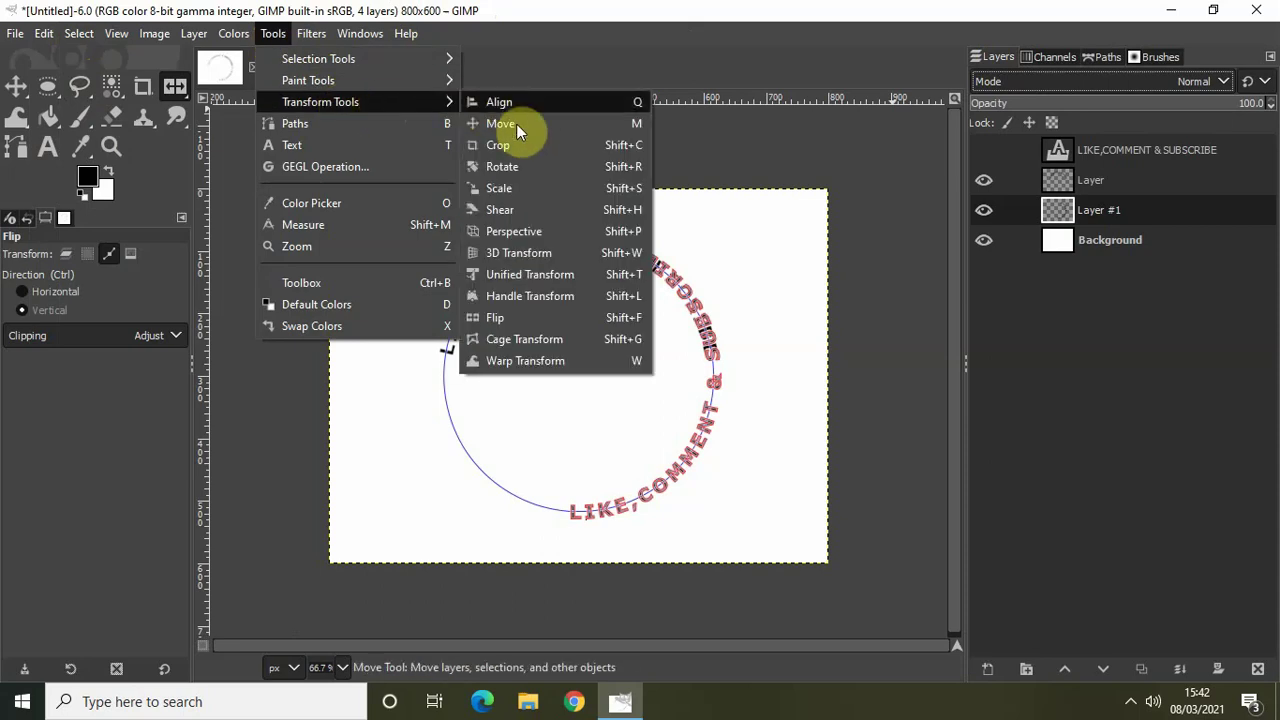
pyautogui.click(530, 168)
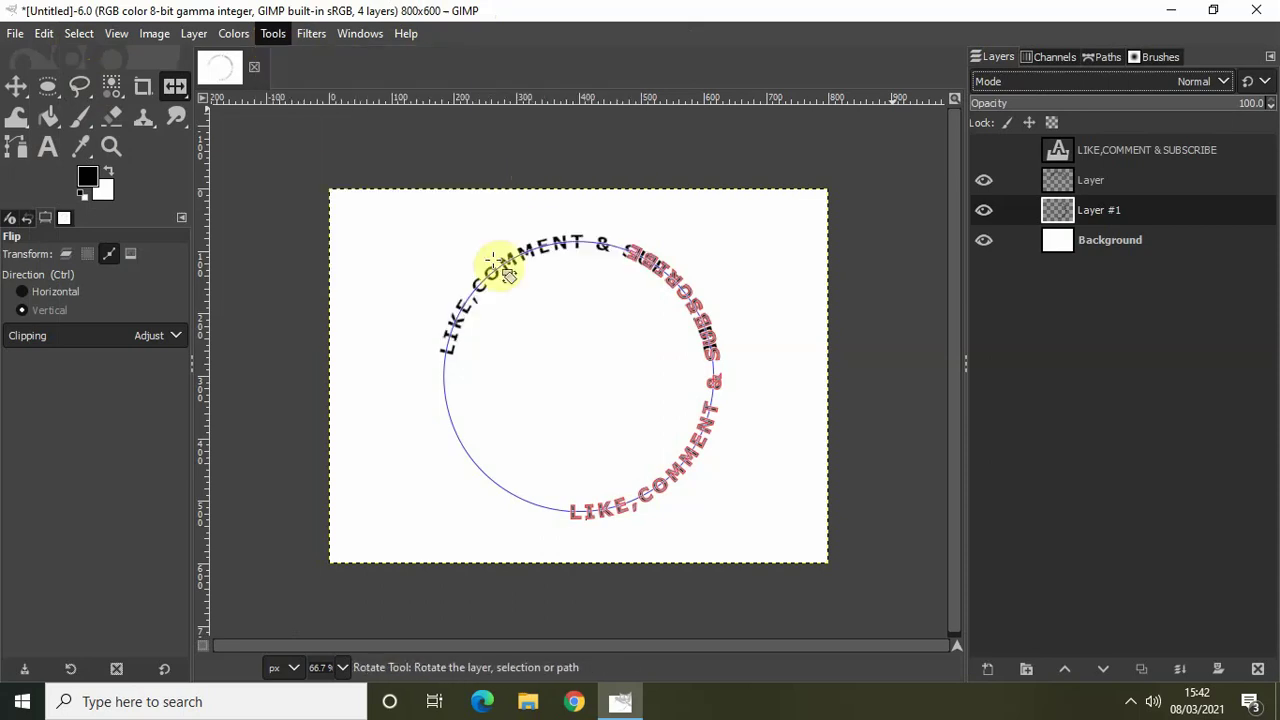
pyautogui.click(398, 362)
pyautogui.moveTo(363, 346); pyautogui.dragTo(569, 152)
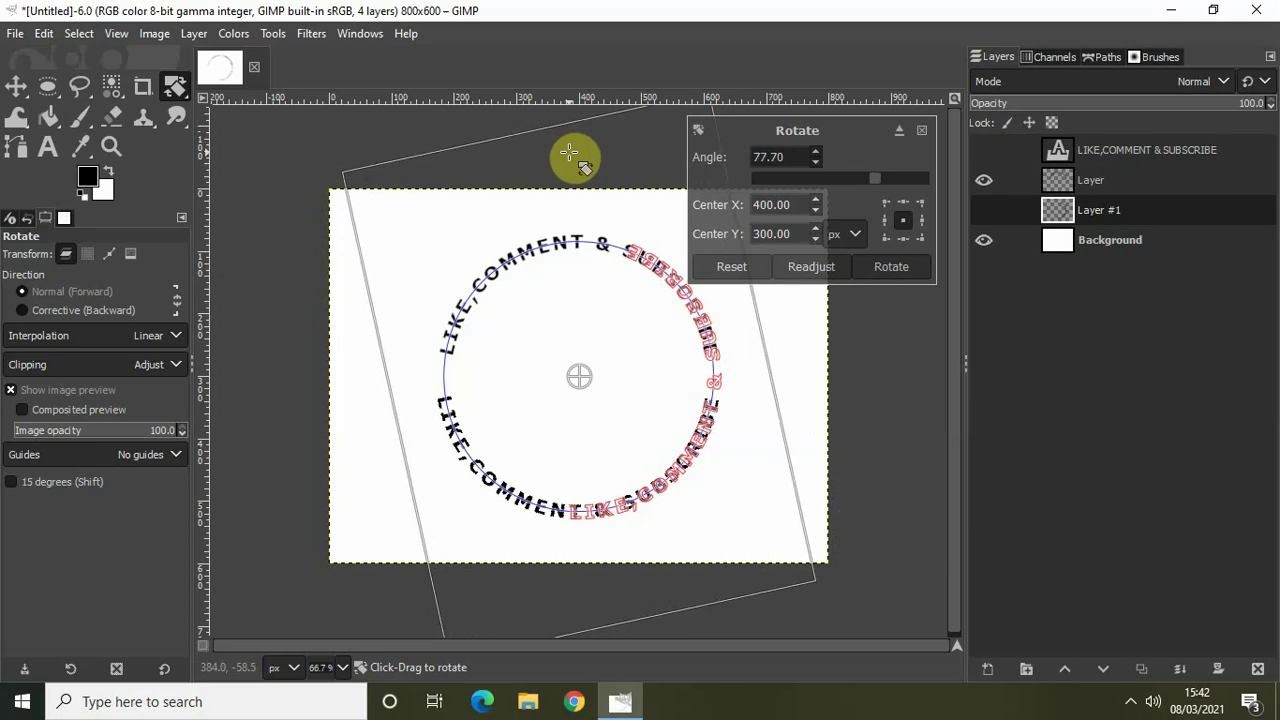
pyautogui.click(888, 266)
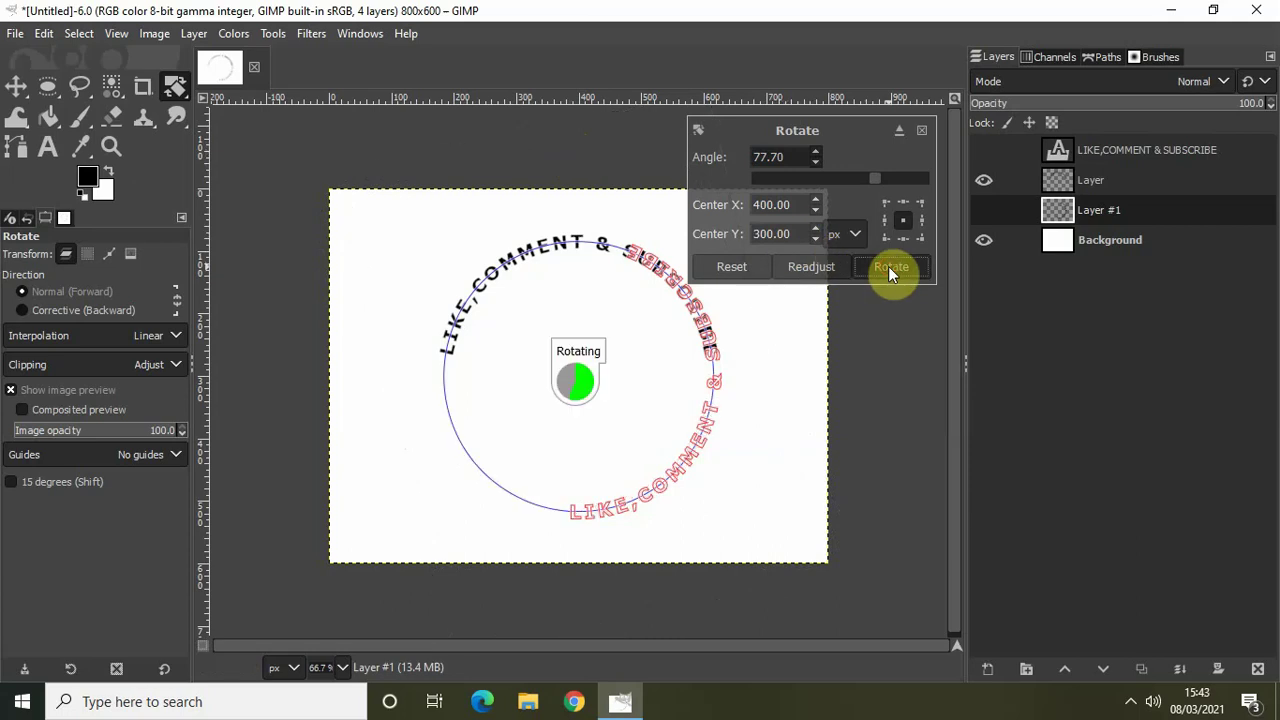
# Hide the Path #1 and Selection paths.
pyautogui.click(1106, 59)
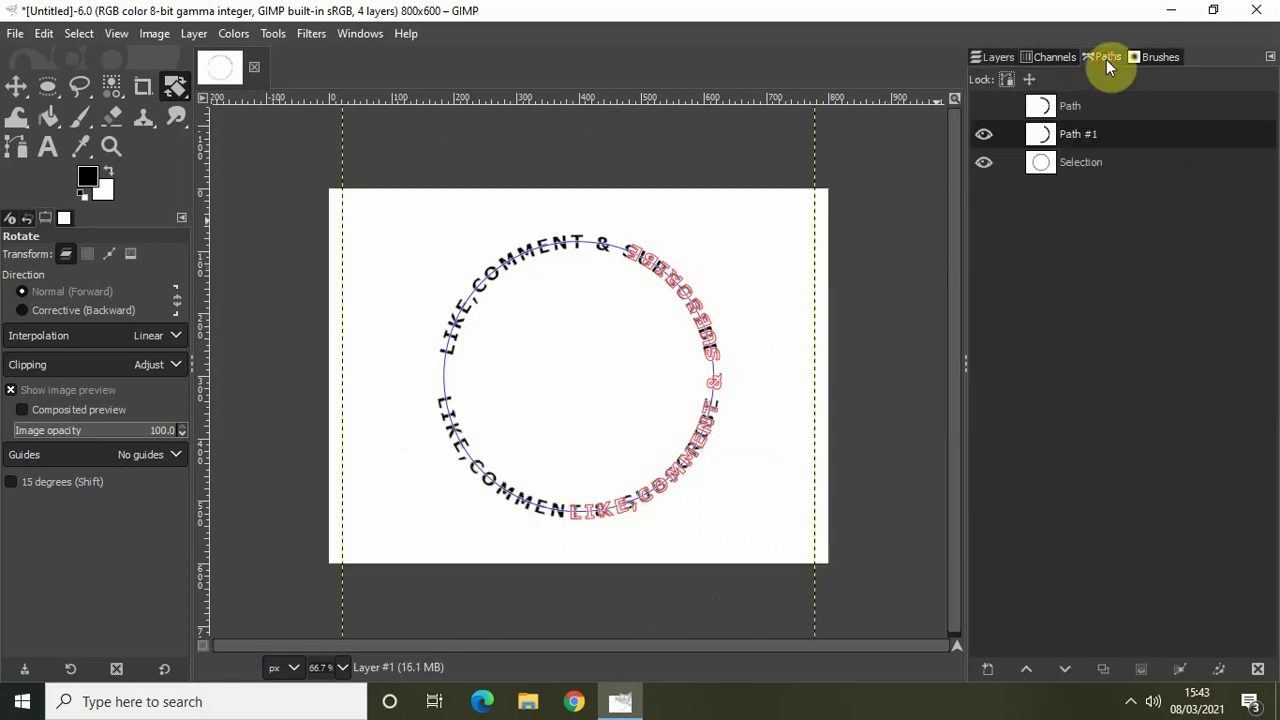
pyautogui.click(981, 134)
pyautogui.click(986, 157)
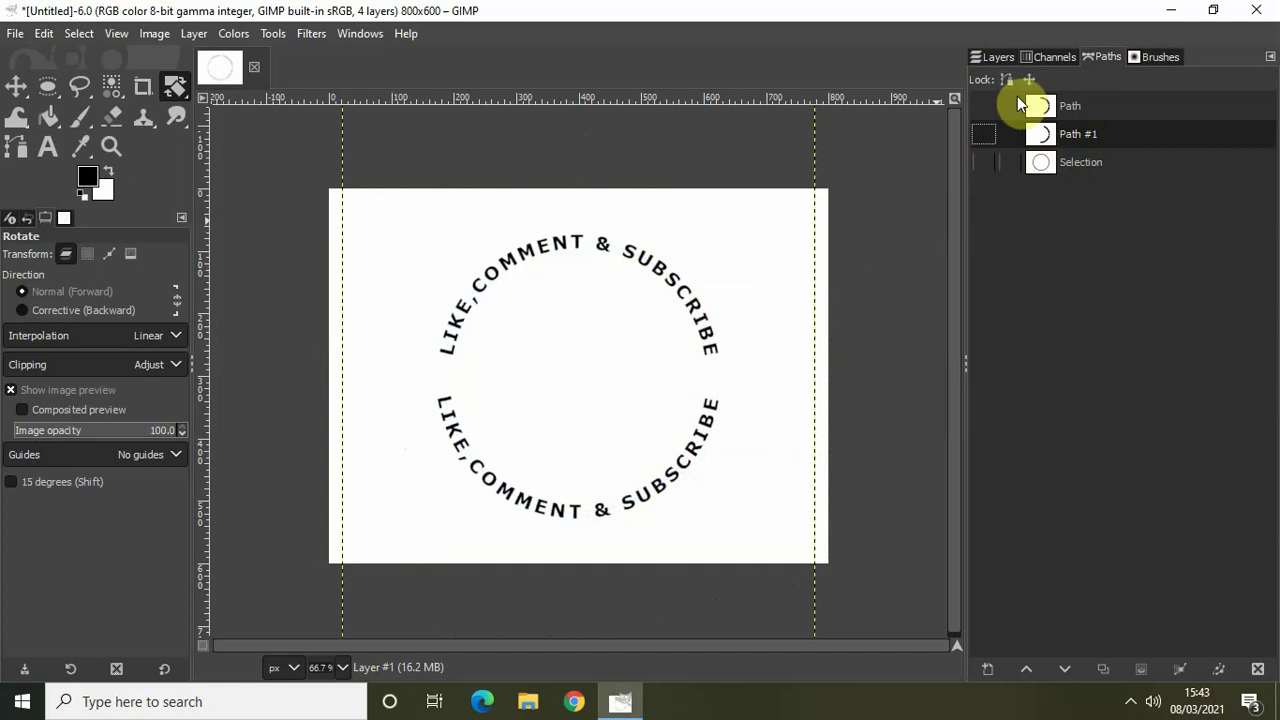
# Show the layer list again and make the Background layer active.
pyautogui.click(996, 56)
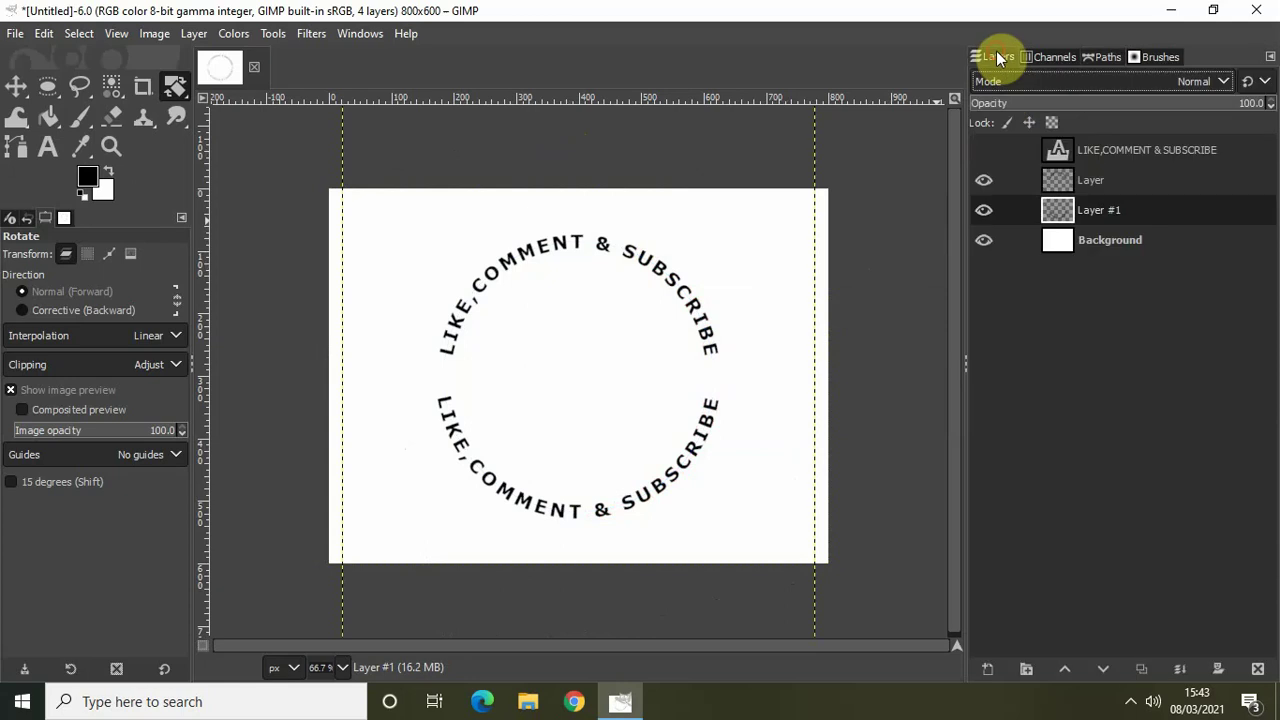
pyautogui.click(1111, 242)
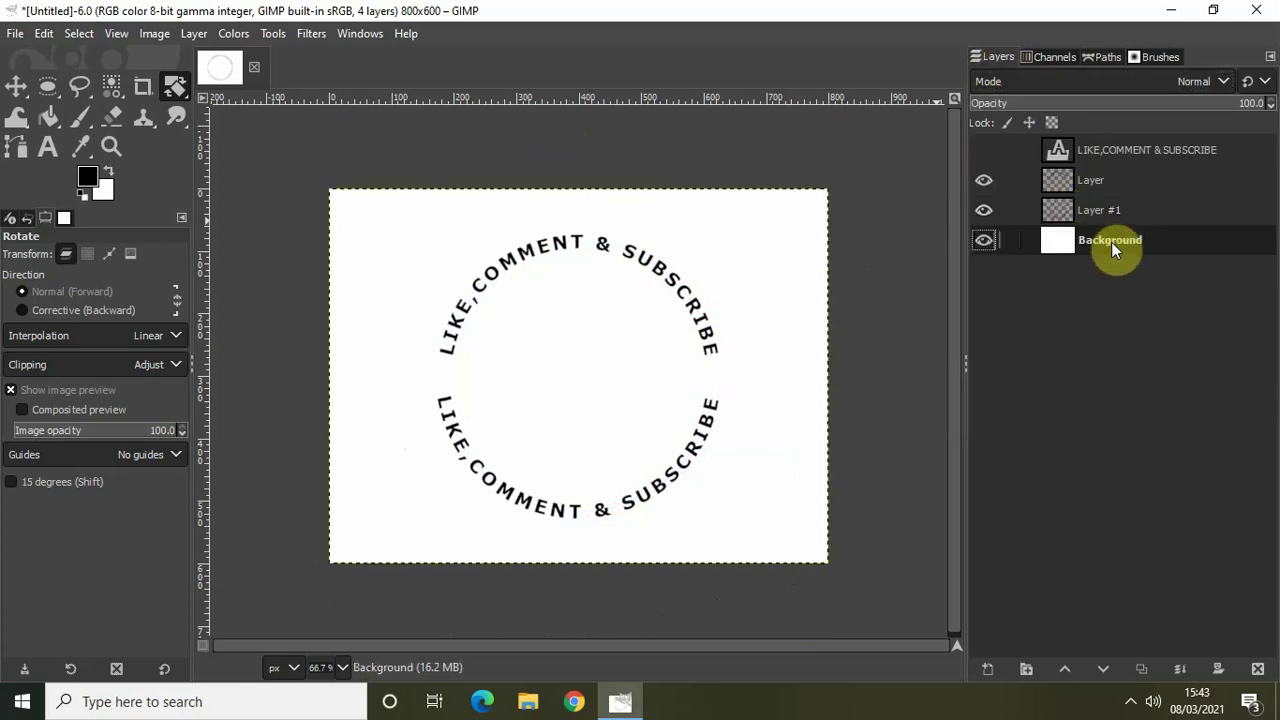